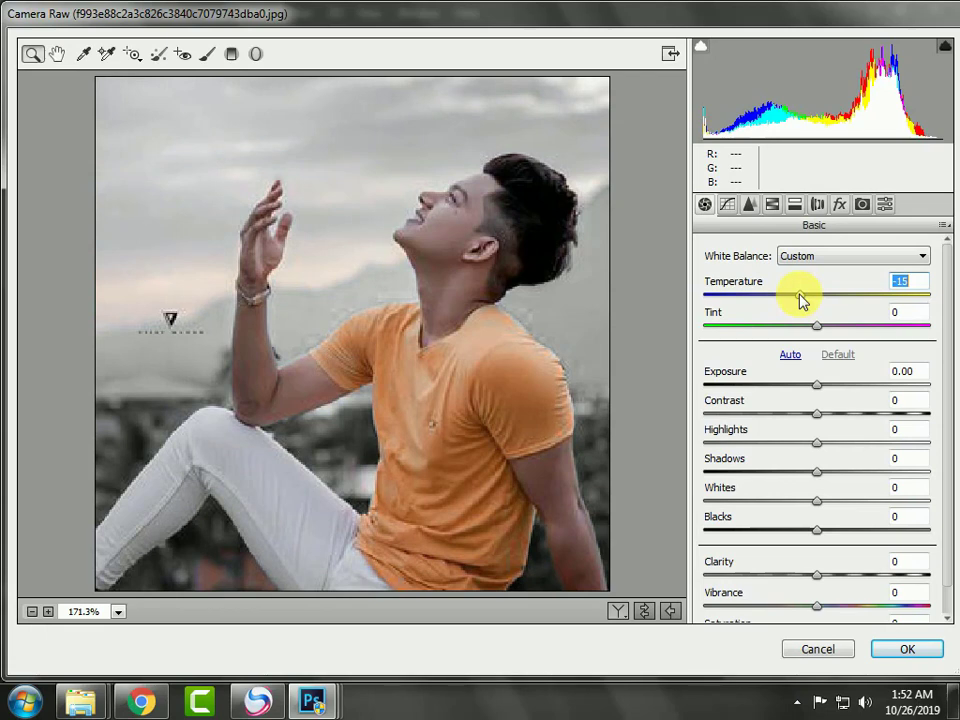
# Set Temperature to -17, Tint to -8, Exposure to +0.20, Contrast to +23, Highlights to -58, Shadows to +21, Whites to +18 and Blacks to +17
pyautogui.moveTo(815, 386); pyautogui.dragTo(822, 478)
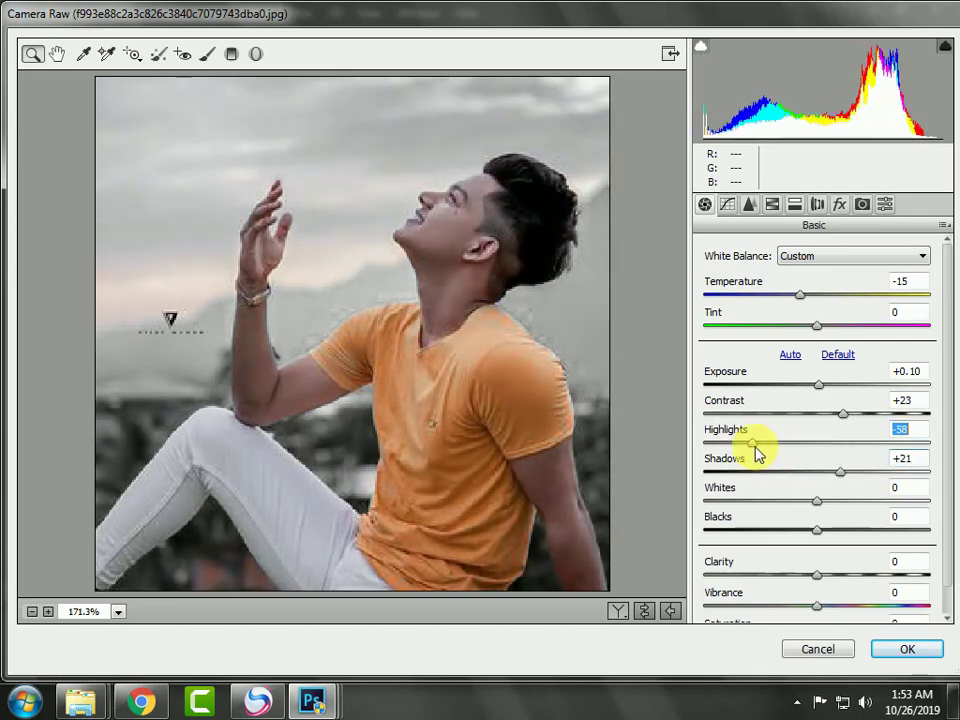
pyautogui.keyDown('alt'); pyautogui.click(510, 403); pyautogui.keyUp('alt')
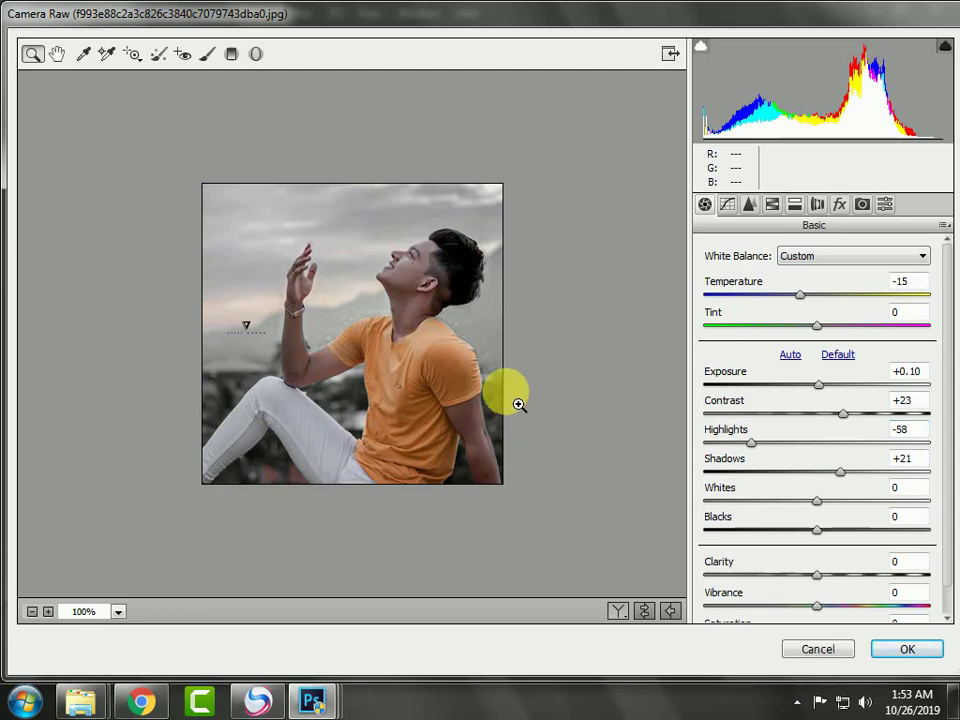
pyautogui.click(518, 404)
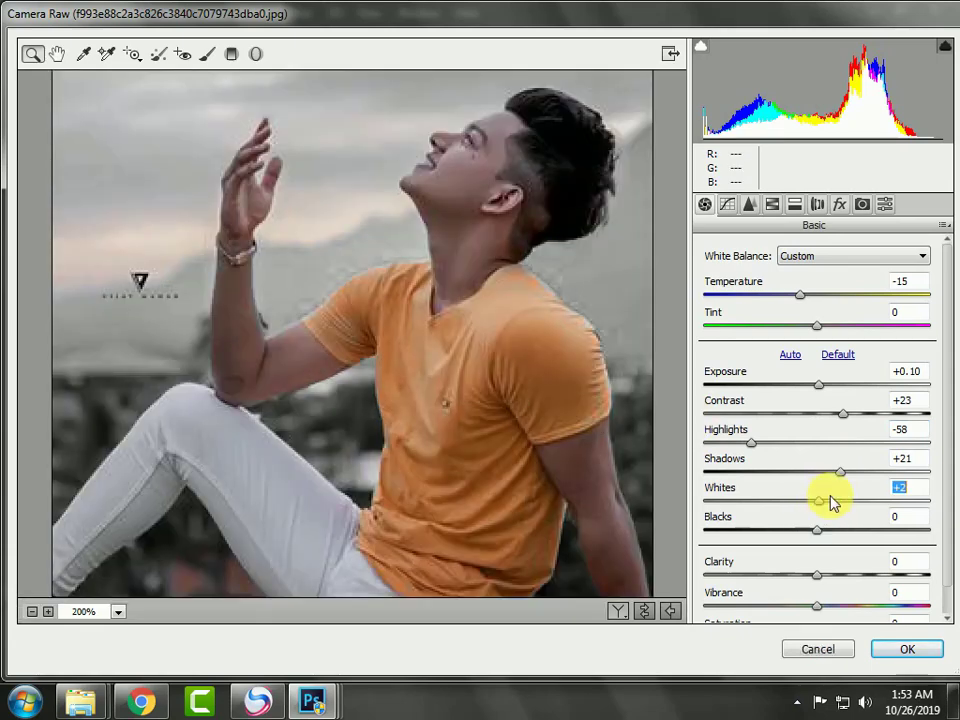
pyautogui.moveTo(830, 500); pyautogui.dragTo(838, 540)
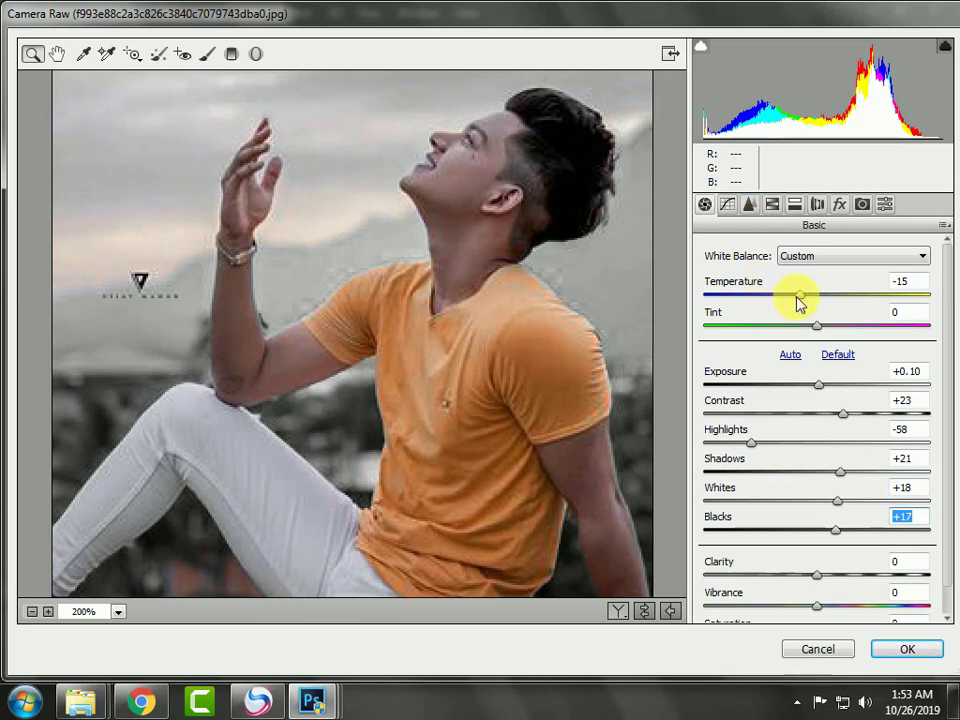
pyautogui.moveTo(782, 302); pyautogui.dragTo(797, 302)
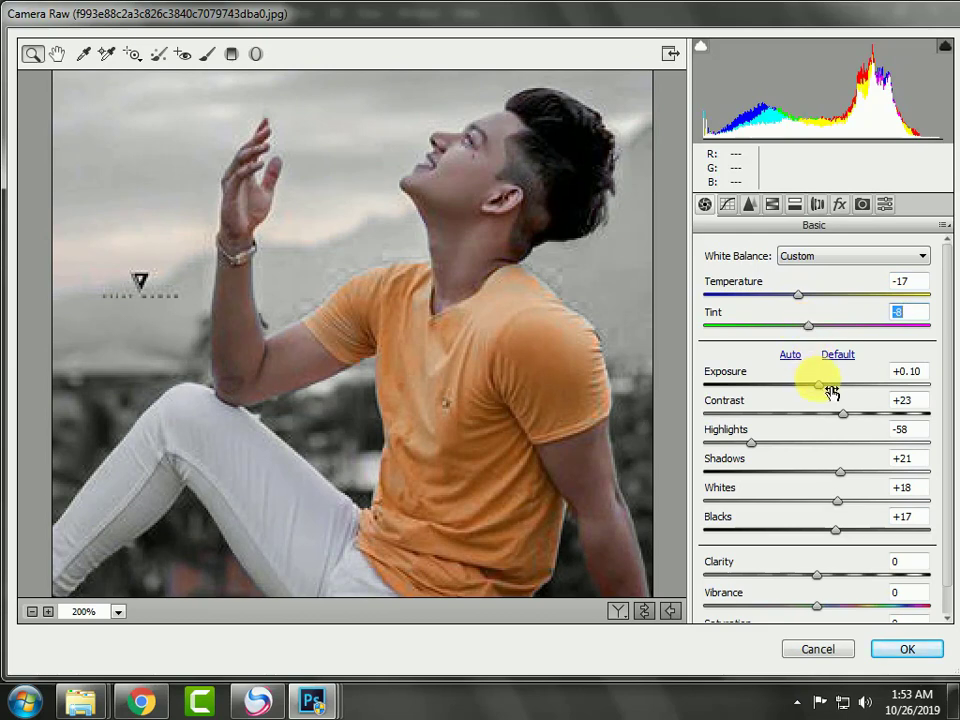
pyautogui.moveTo(832, 392); pyautogui.dragTo(831, 390)
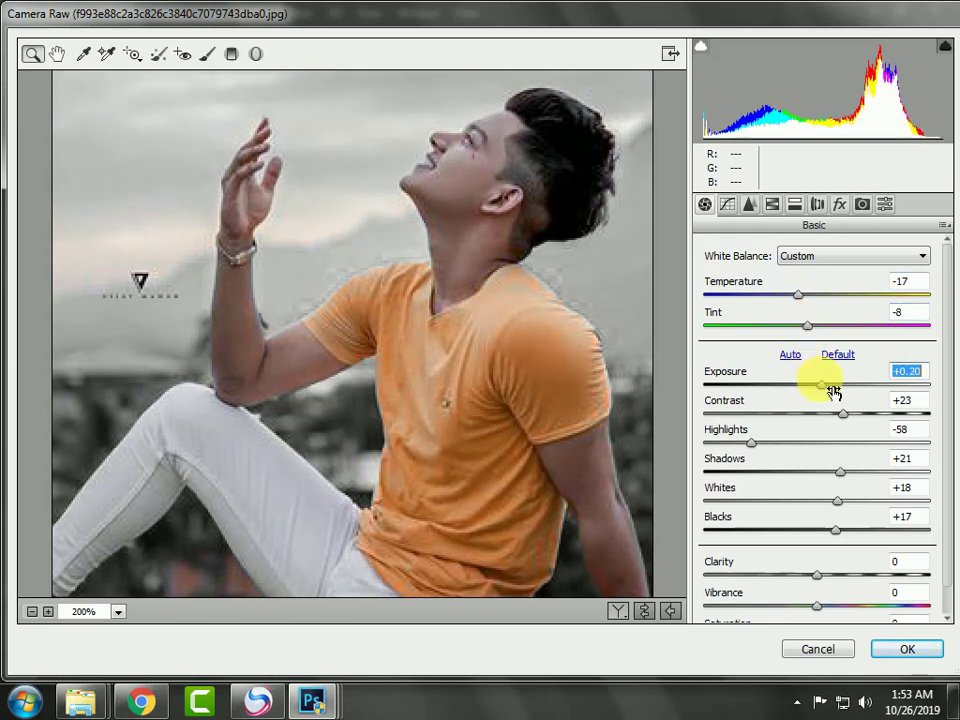
# Smooth the photo by setting the luminance noise reduction to 30
pyautogui.click(752, 206)
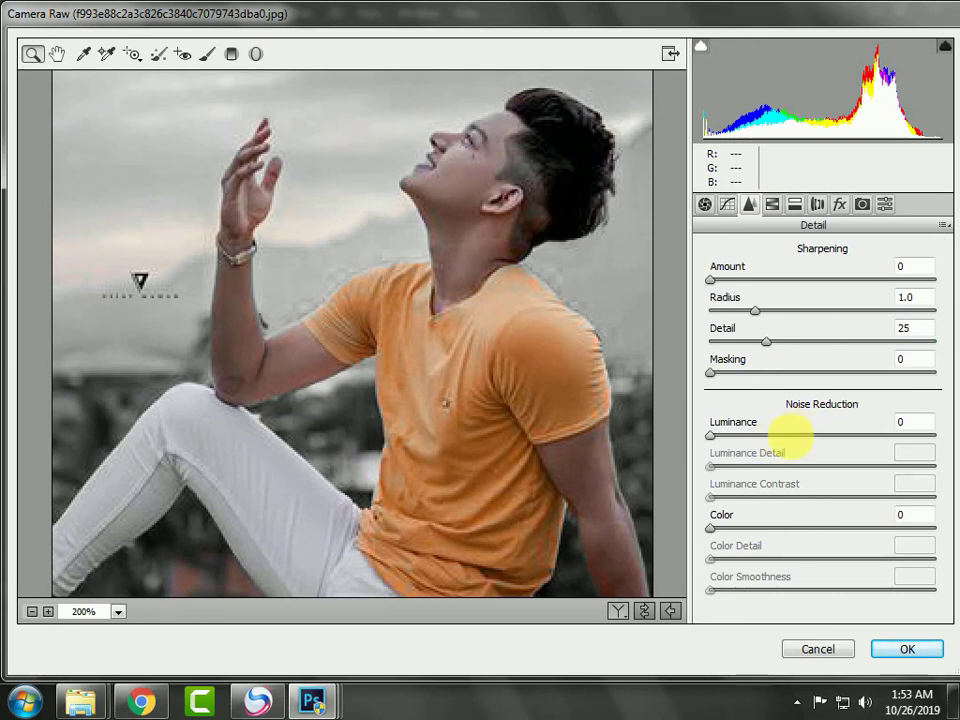
pyautogui.click(790, 435)
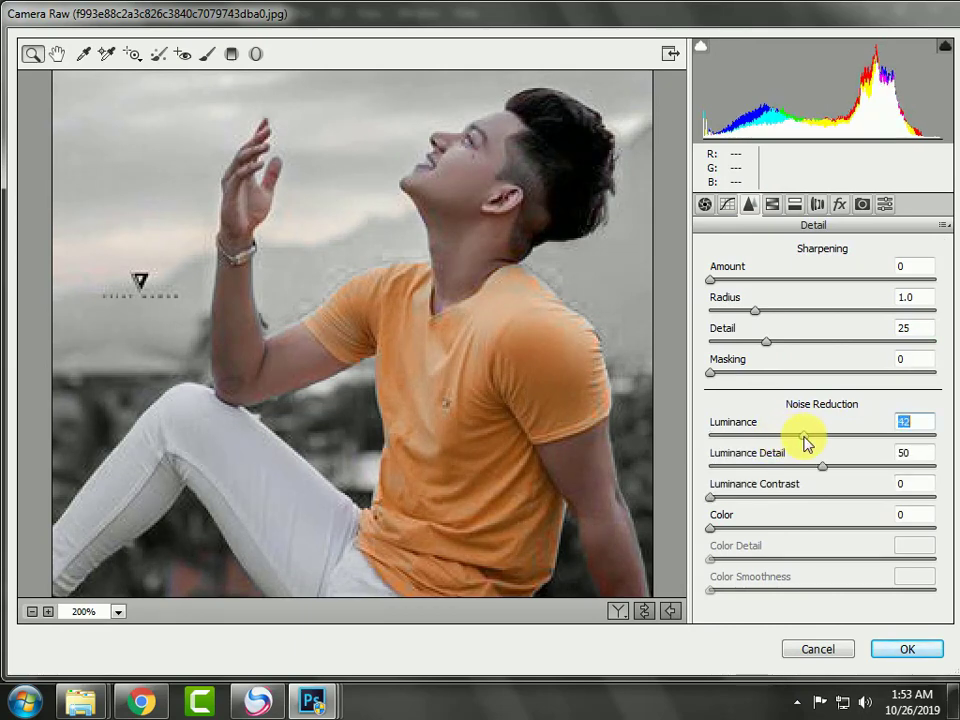
pyautogui.moveTo(781, 435); pyautogui.dragTo(776, 436)
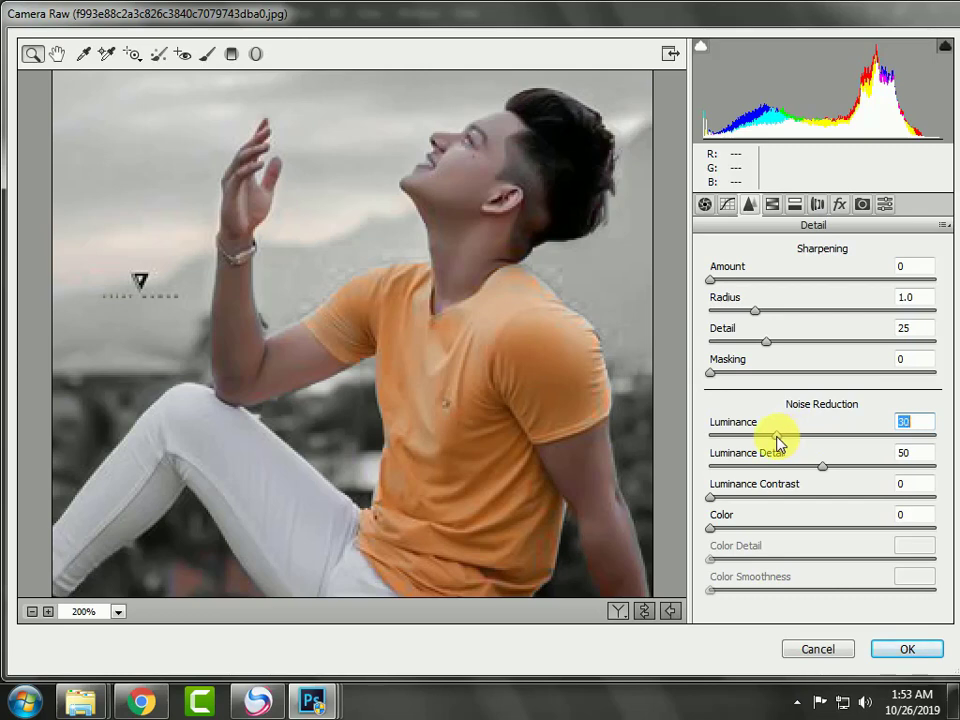
# In the camera calibration, set the Blue Primary hue to -39 and the Green Primary hue to about -11, and apply the Camera Raw adjustments
pyautogui.click(862, 206)
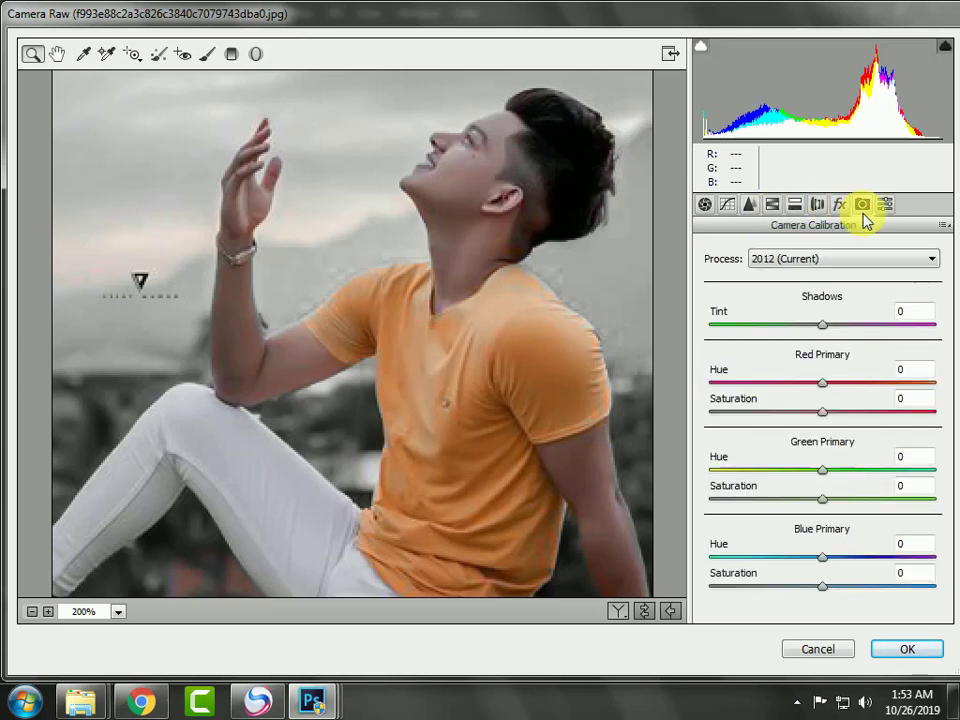
pyautogui.moveTo(818, 560); pyautogui.dragTo(795, 558)
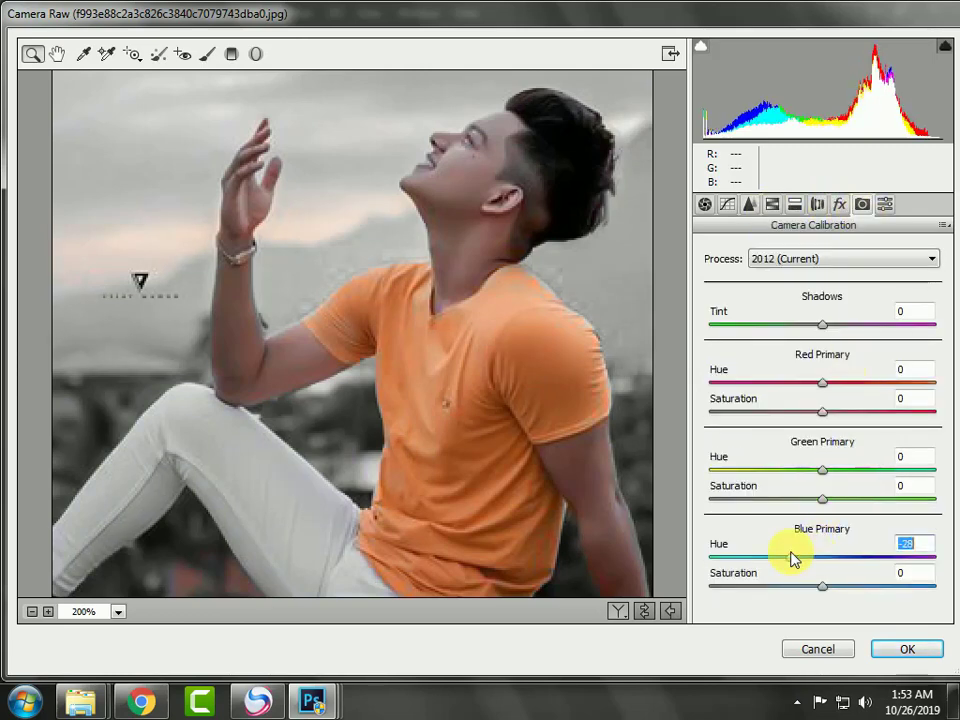
pyautogui.keyDown('alt'); pyautogui.click(538, 407); pyautogui.keyUp('alt')
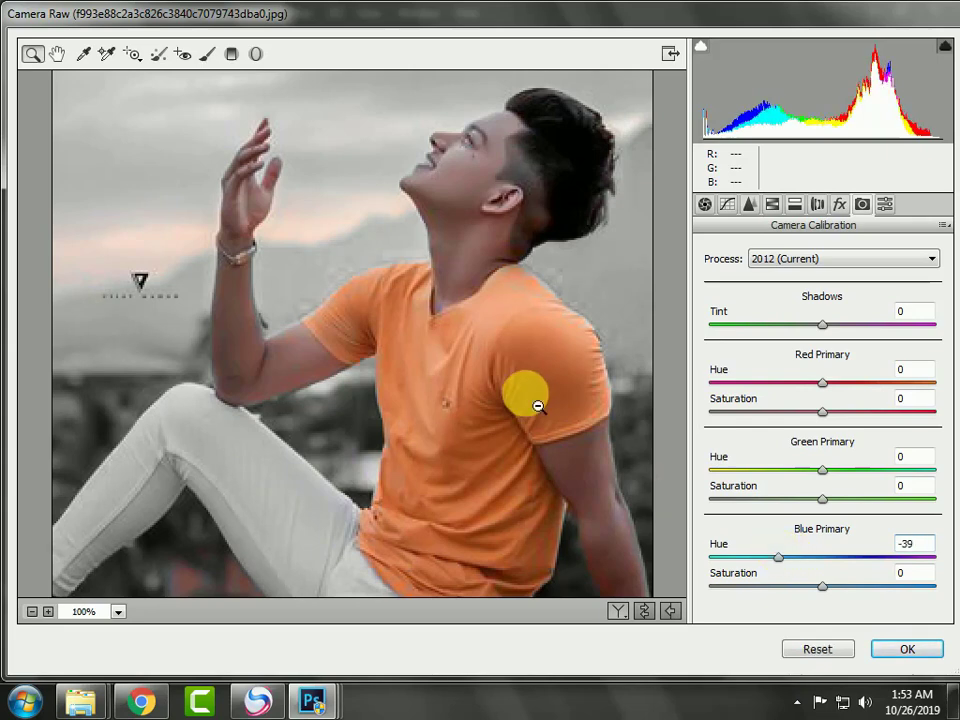
pyautogui.keyDown('alt'); pyautogui.click(538, 407); pyautogui.keyUp('alt')
pyautogui.click(505, 338)
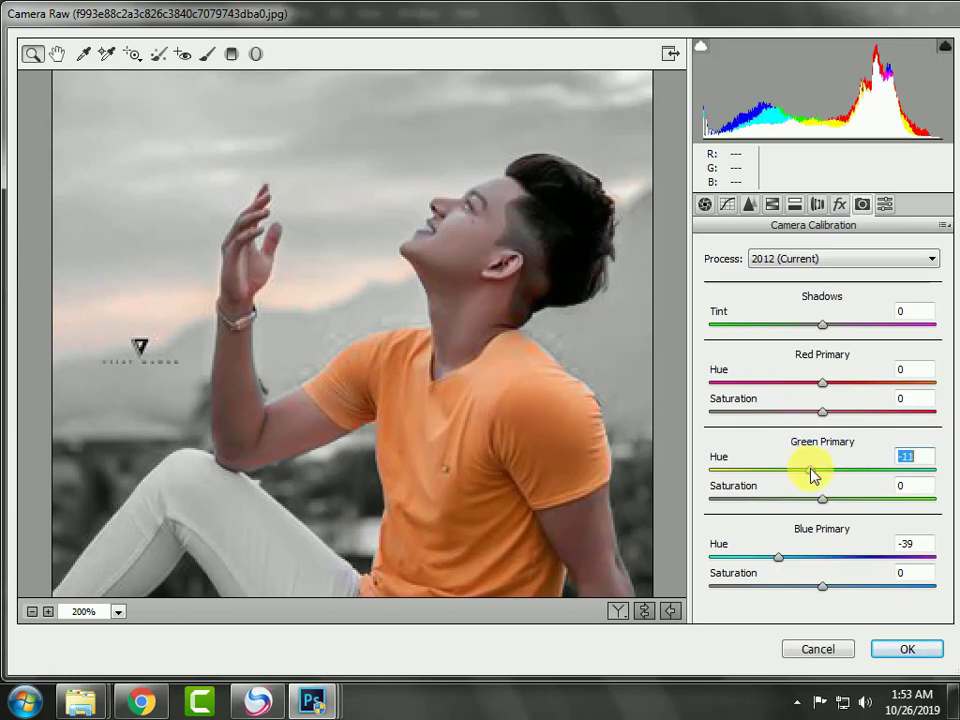
pyautogui.click(884, 652)
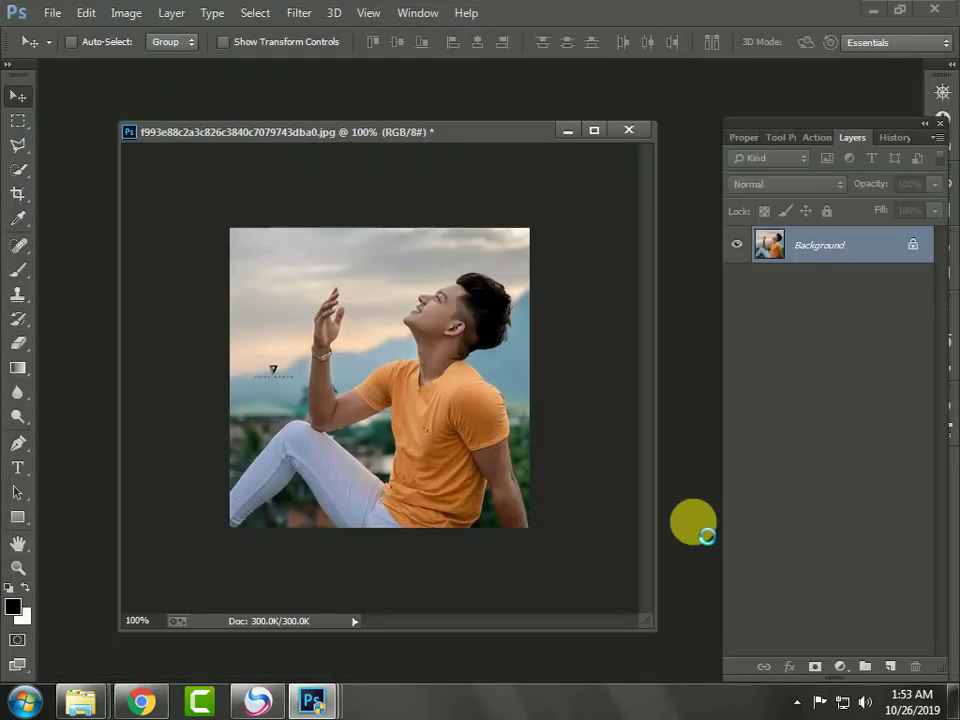
pyautogui.click(472, 318)
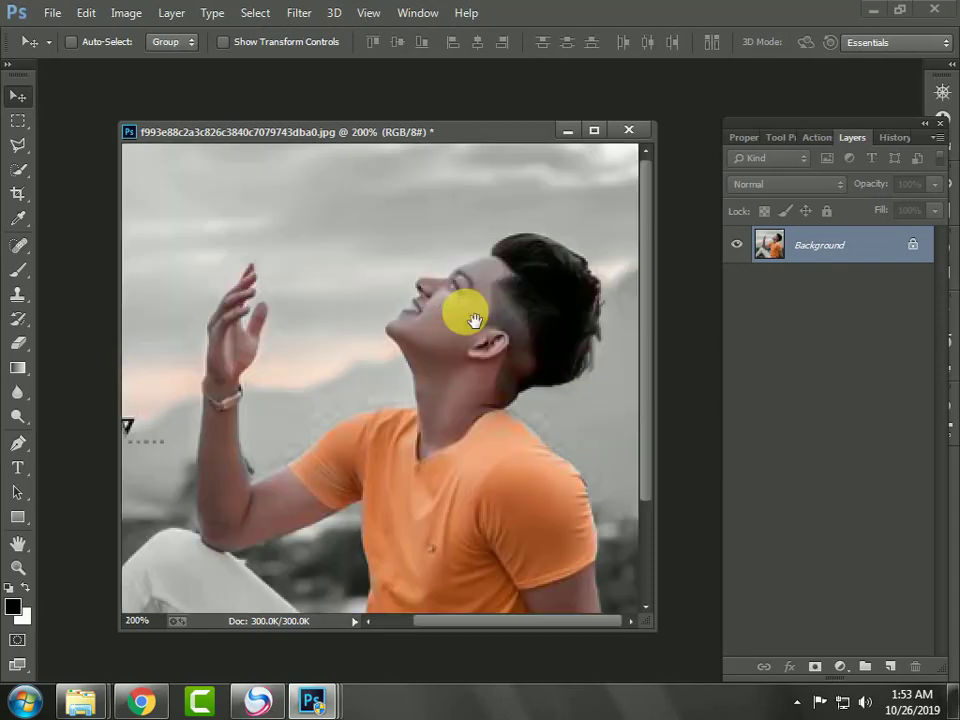
pyautogui.keyDown('alt'); pyautogui.click(413, 466); pyautogui.keyUp('alt')
# Try placing the butterfly from images (32).jpg over the portrait, and undo the placement
pyautogui.moveTo(352, 680)
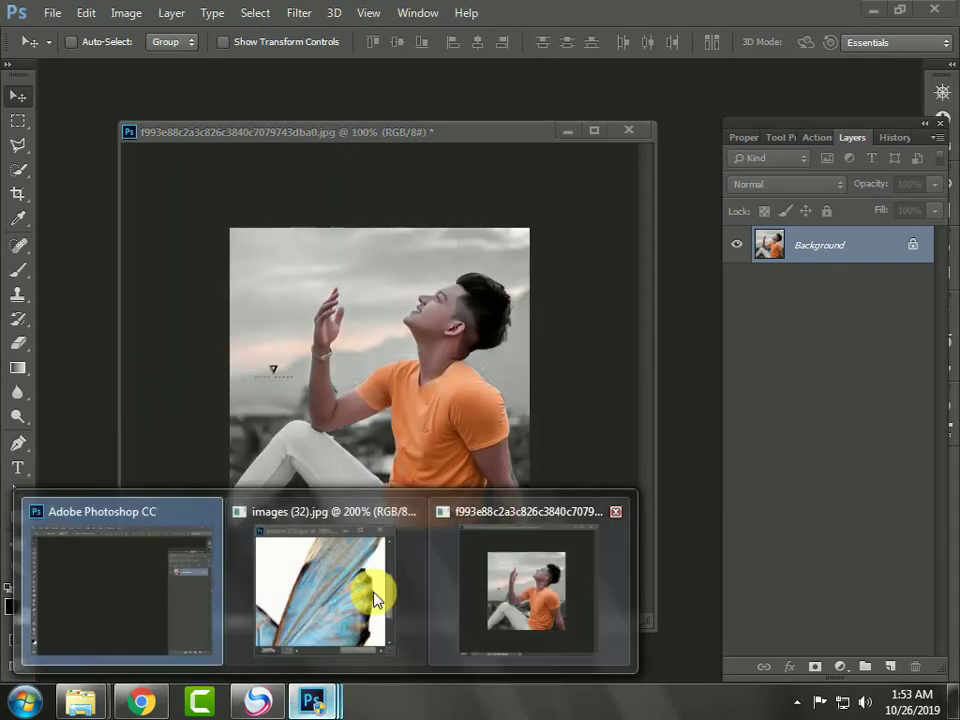
pyautogui.click(369, 583)
pyautogui.moveTo(139, 193); pyautogui.dragTo(381, 318)
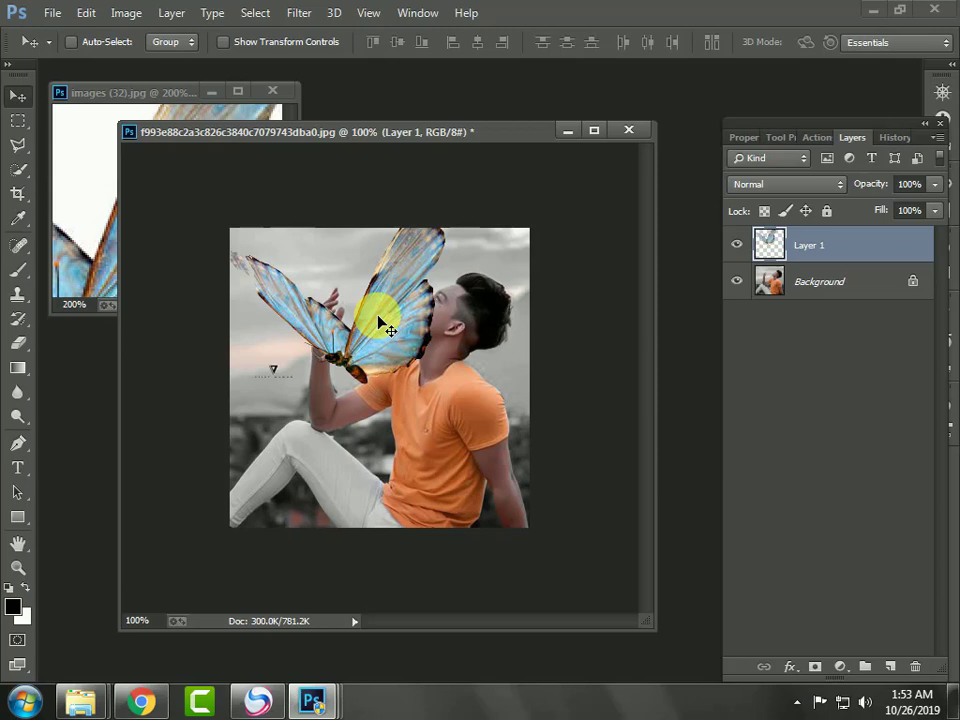
pyautogui.hotkey('ctrl', 'alt', 'z')
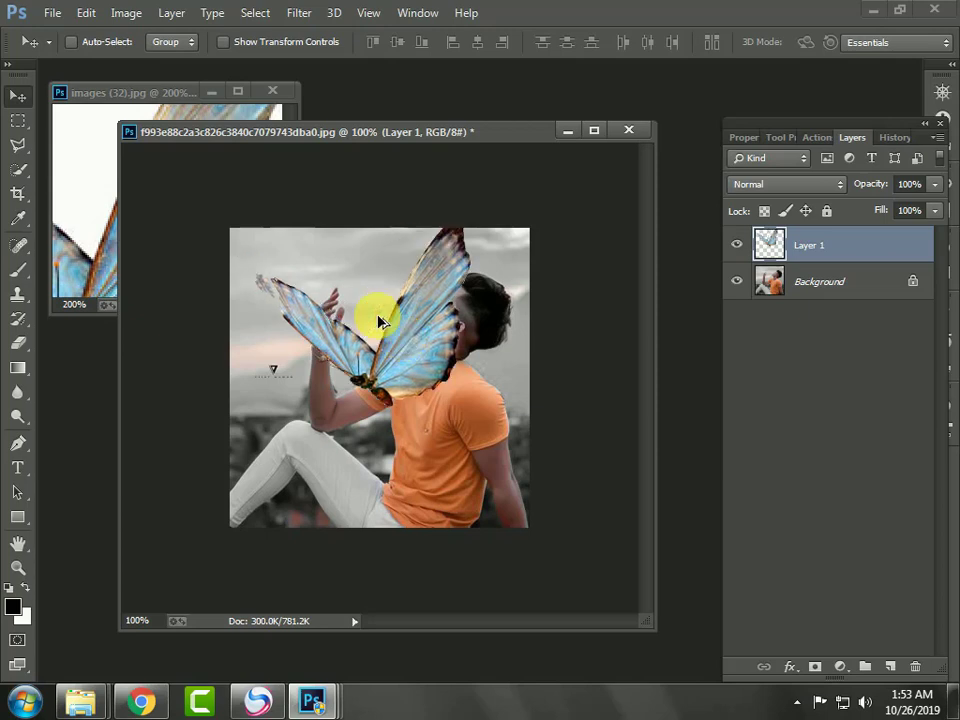
pyautogui.hotkey('ctrl', 'alt', 'z')
pyautogui.click(70, 150)
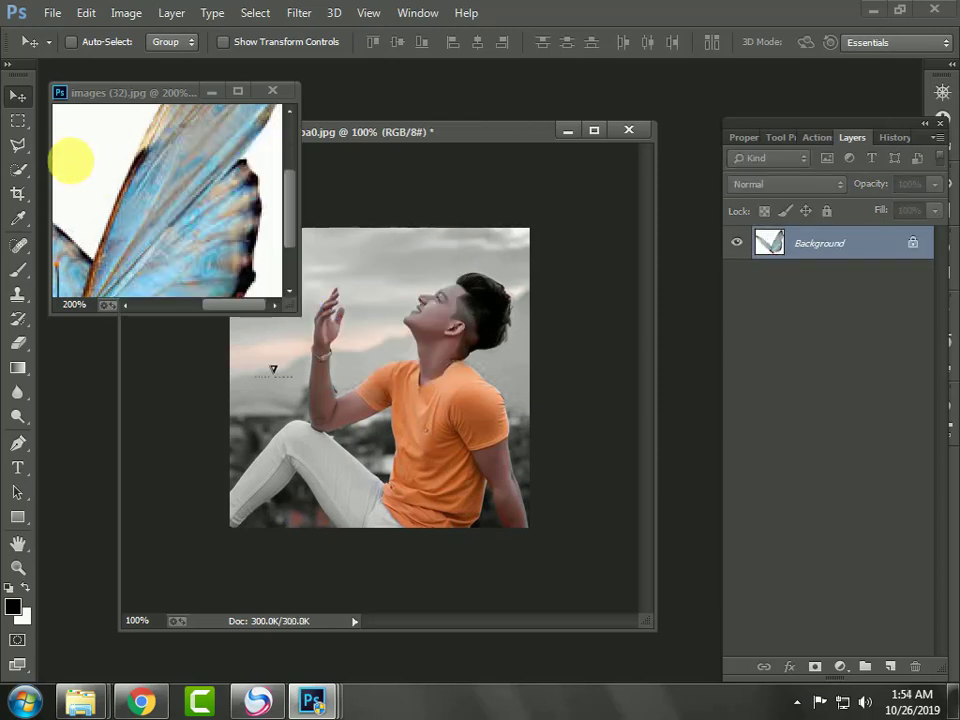
pyautogui.click(17, 145)
pyautogui.click(185, 155)
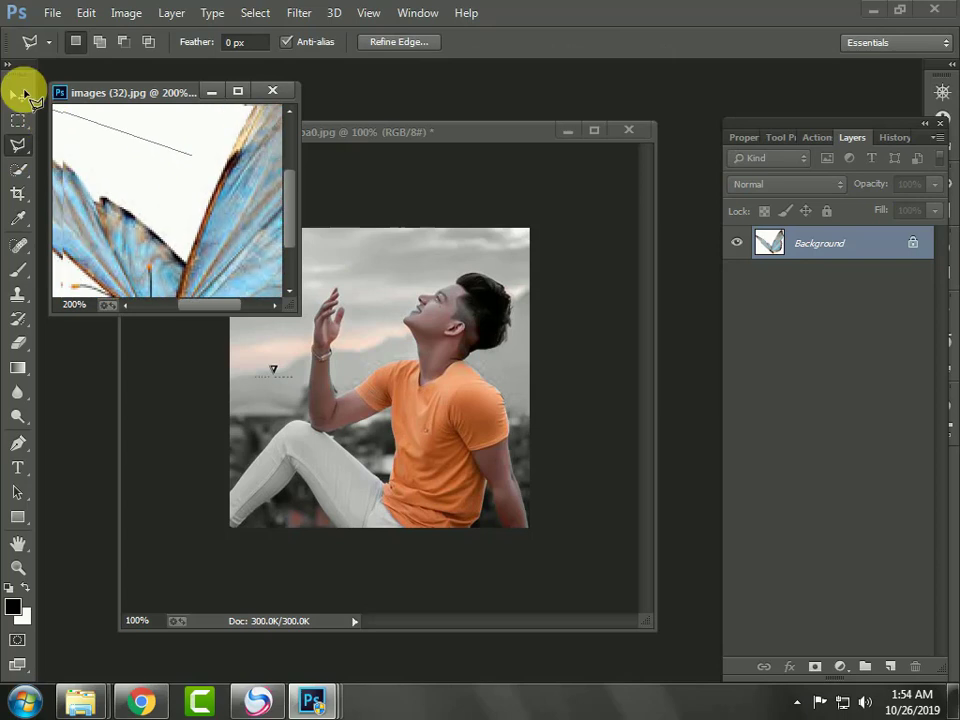
pyautogui.doubleClick(103, 133)
pyautogui.click(443, 275)
# Copy the butterfly from images (32).jpg into the portrait and scale it to about 28% width and 22% height above the raised hand
pyautogui.click(17, 95)
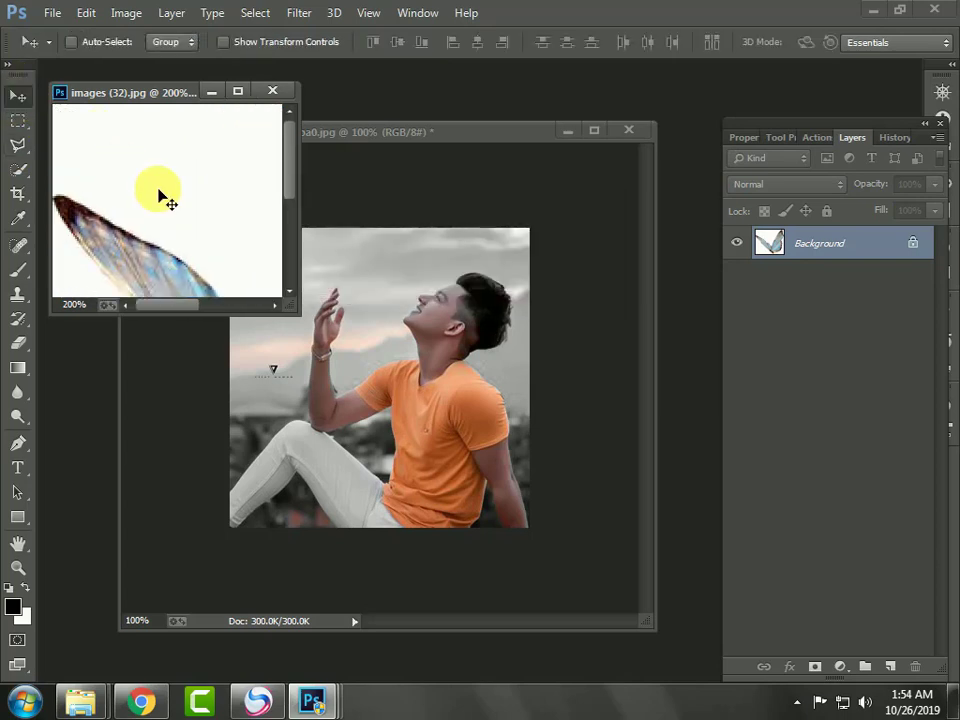
pyautogui.moveTo(161, 197); pyautogui.dragTo(324, 249)
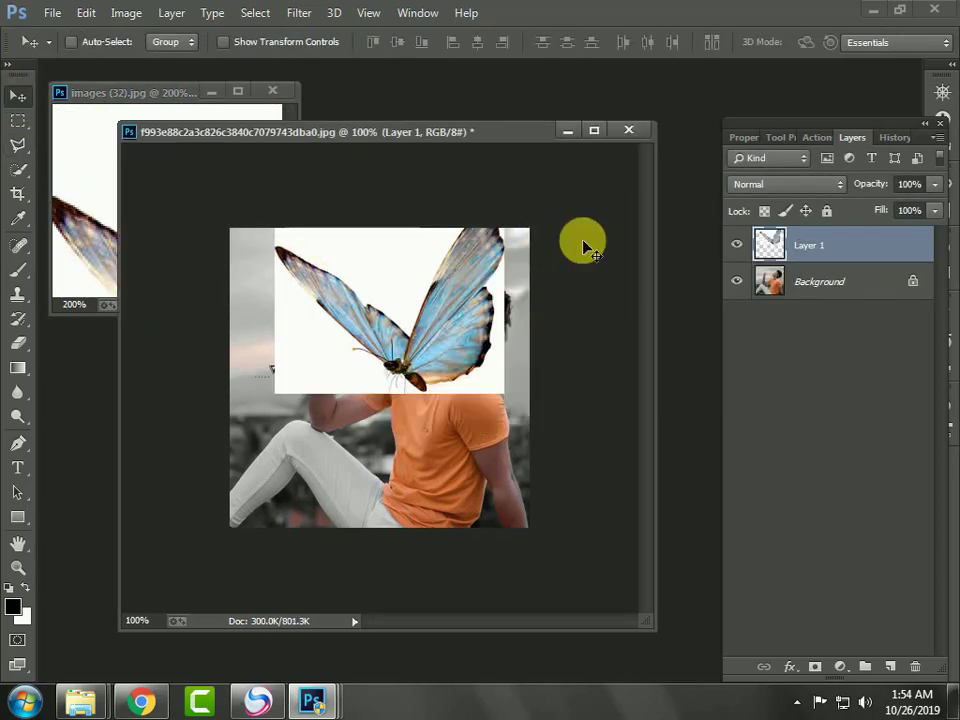
pyautogui.hotkey('ctrl', 't')
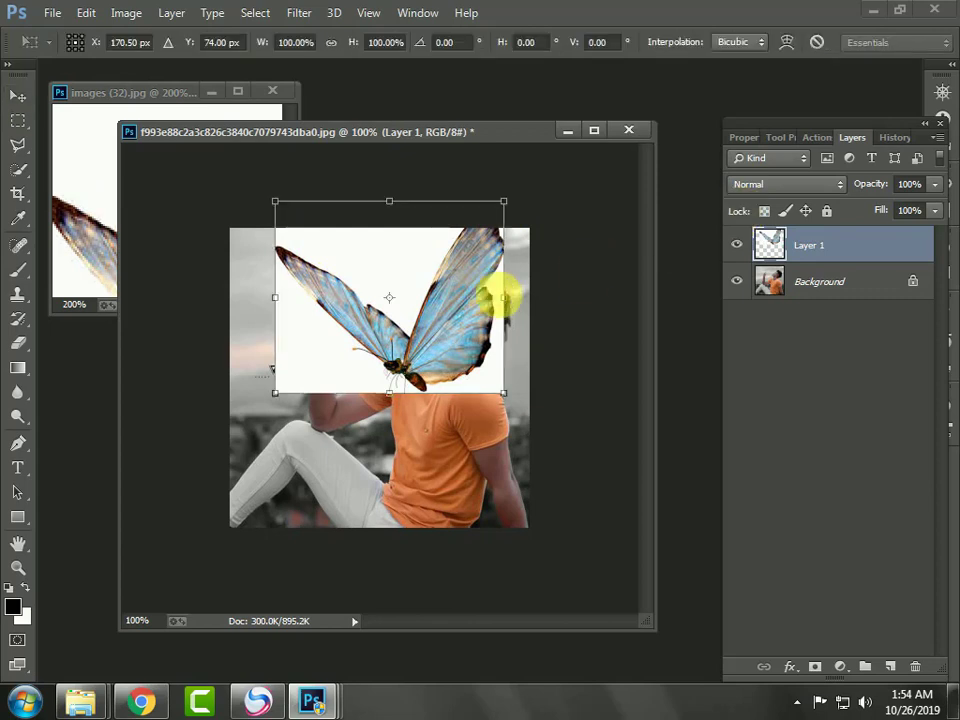
pyautogui.moveTo(503, 200); pyautogui.dragTo(376, 255)
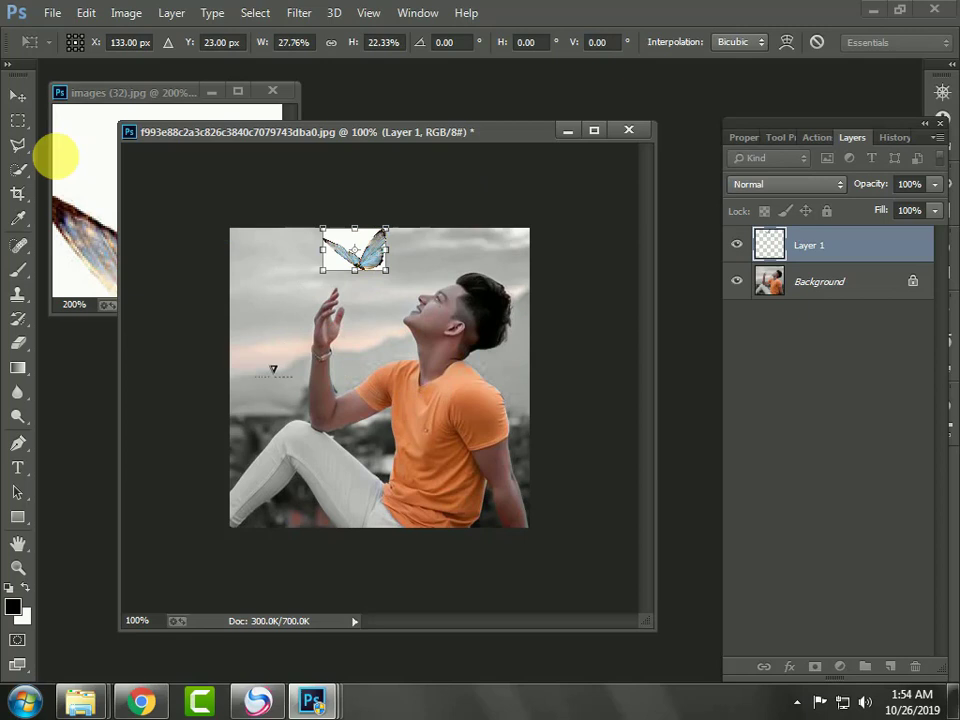
pyautogui.click(18, 97)
pyautogui.click(382, 272)
# Set the butterfly layer's blend mode to Darken and move the butterfly slightly closer to the raised hand
pyautogui.click(745, 190)
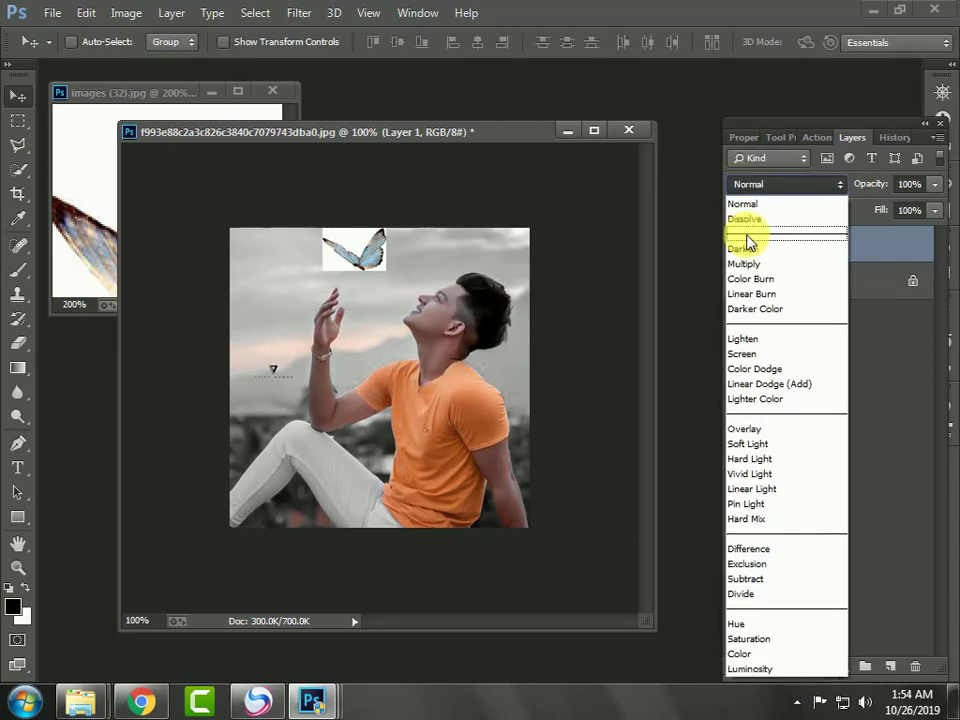
pyautogui.click(750, 243)
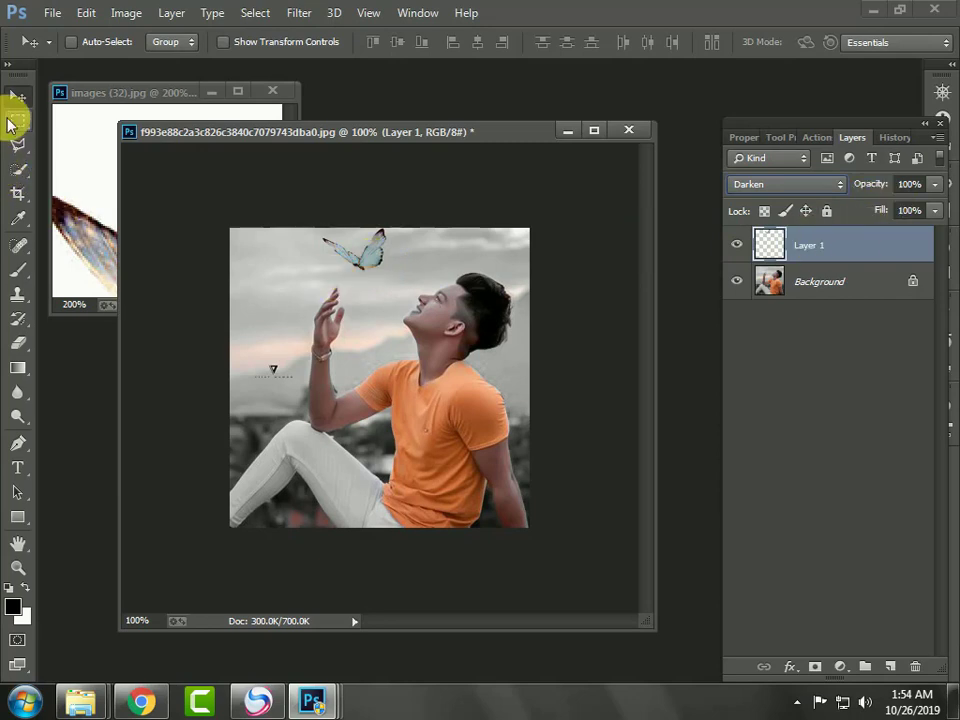
pyautogui.moveTo(336, 262)
pyautogui.mouseDown()
pyautogui.moveTo(344, 258)
pyautogui.moveTo(345, 275)
pyautogui.mouseUp()
# Flip the butterfly layer horizontally with Free Transform
pyautogui.hotkey('ctrl', 't')
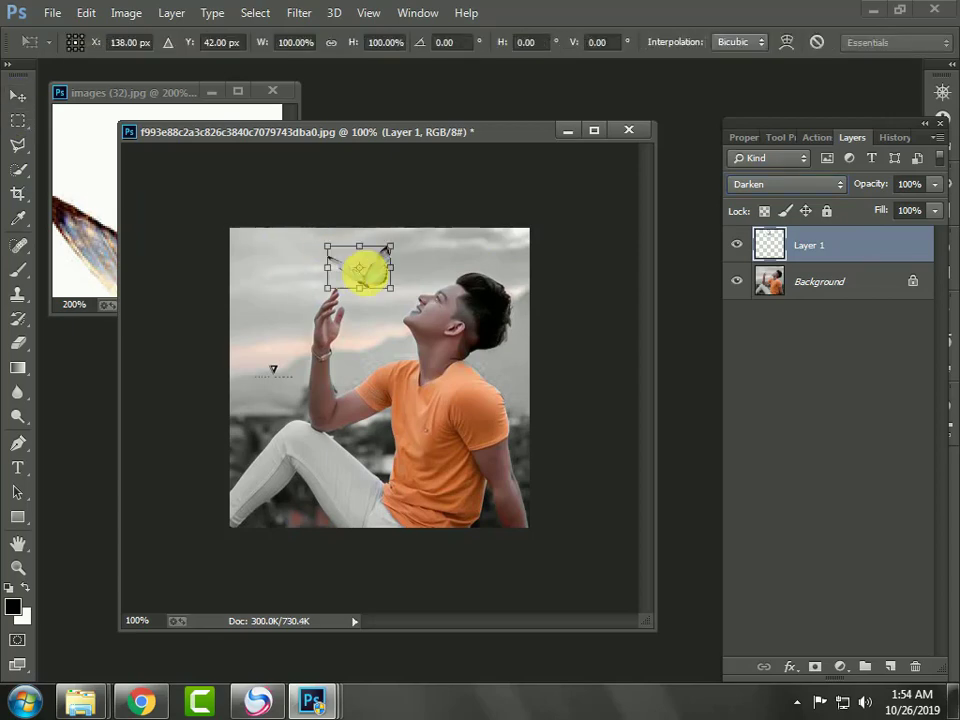
pyautogui.rightClick(398, 272)
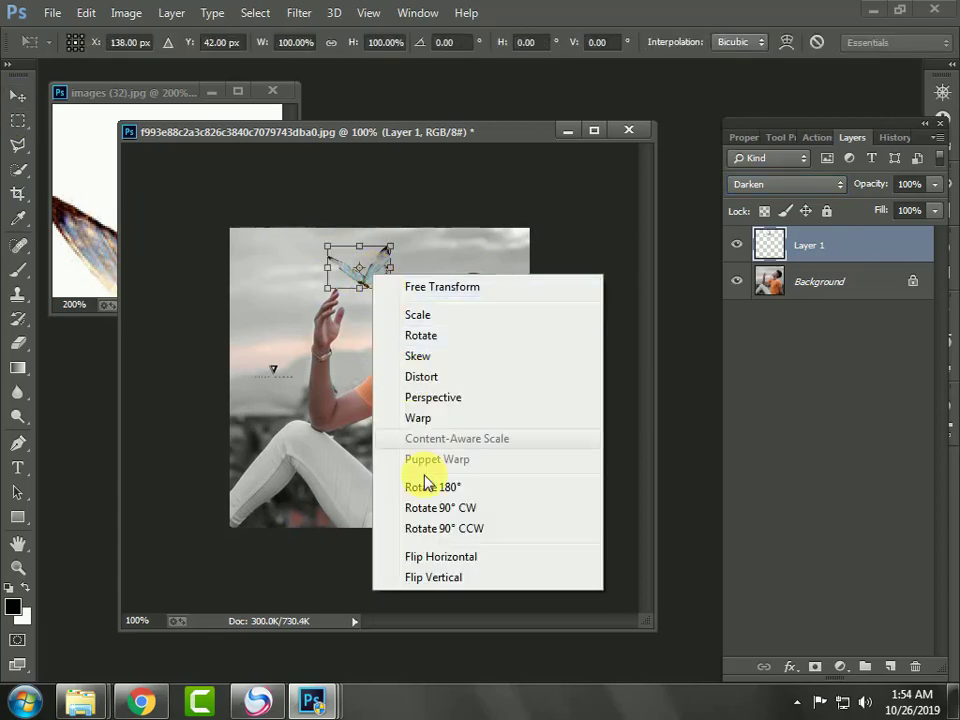
pyautogui.click(444, 558)
# Shrink the butterfly to about 35 by 29 px above the fingertips and apply the transformation
pyautogui.click(371, 280)
pyautogui.click(375, 274)
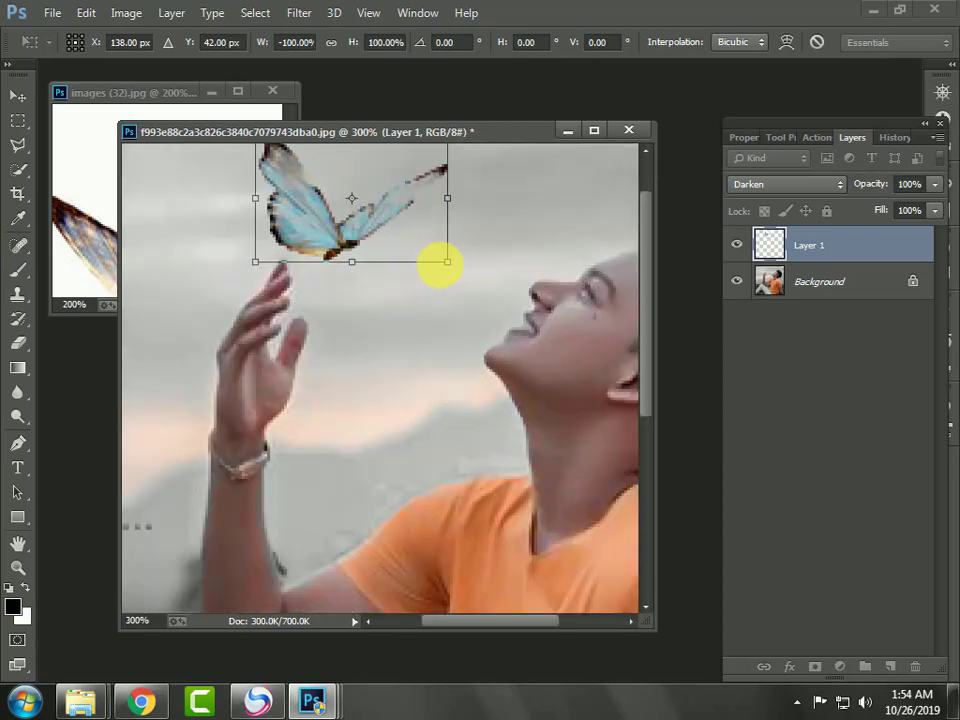
pyautogui.moveTo(444, 257); pyautogui.dragTo(363, 223)
pyautogui.keyDown('alt'); pyautogui.click(361, 221); pyautogui.keyUp('alt')
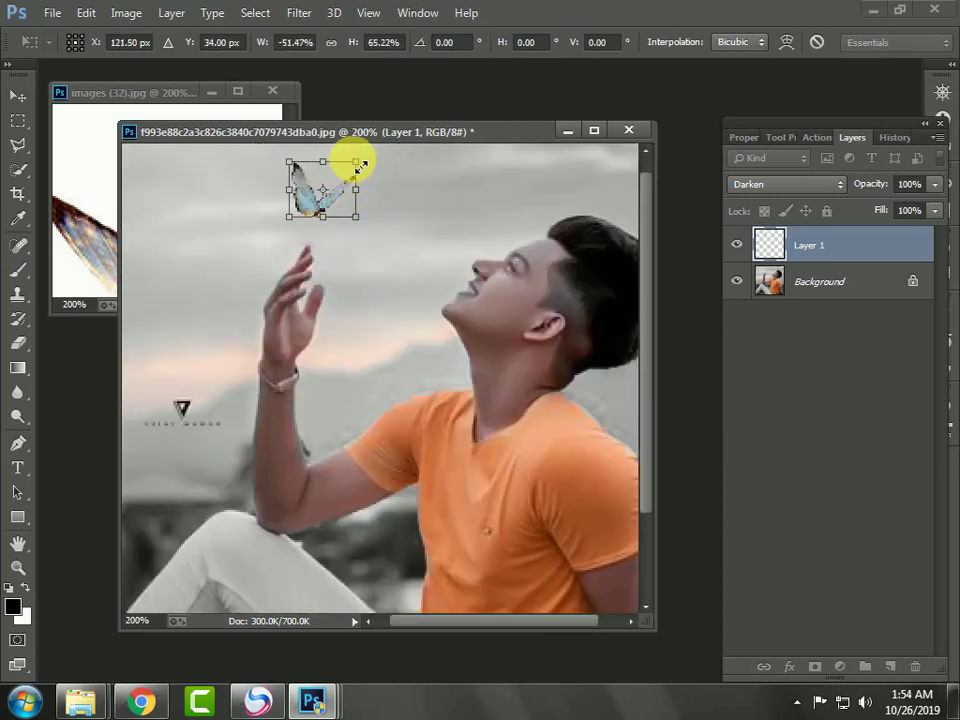
pyautogui.moveTo(356, 162); pyautogui.dragTo(325, 182)
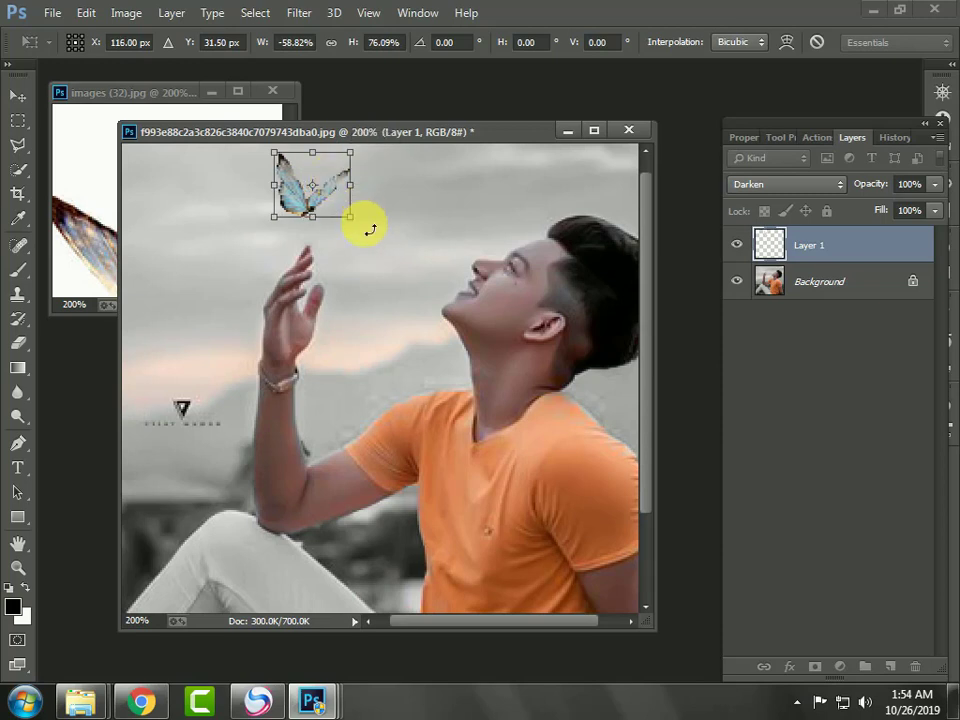
pyautogui.moveTo(355, 224); pyautogui.dragTo(341, 205)
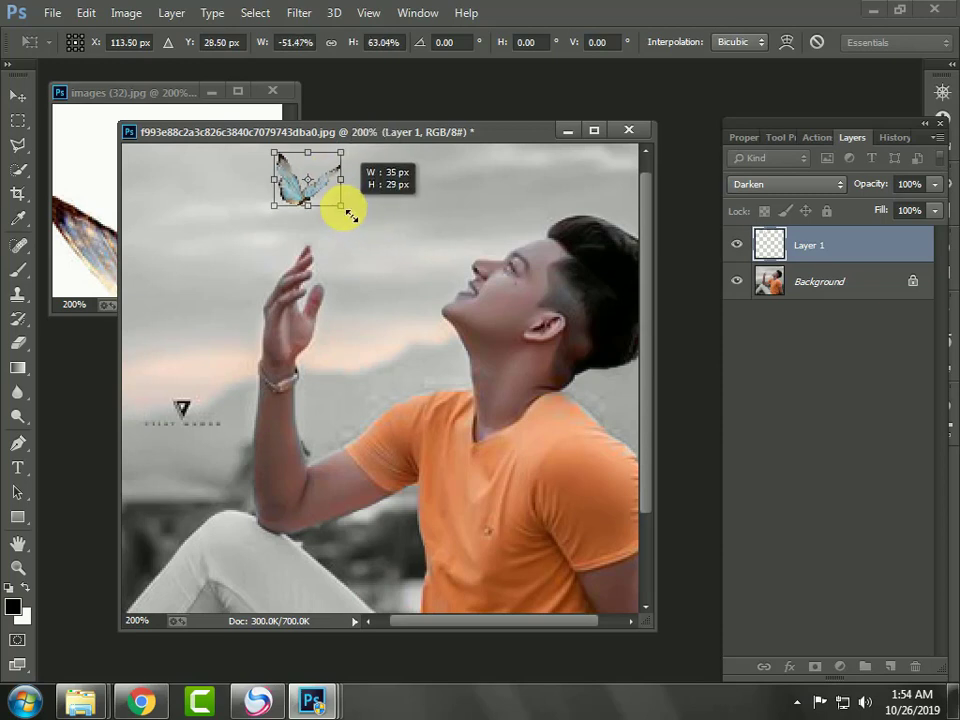
pyautogui.click(17, 94)
pyautogui.click(395, 273)
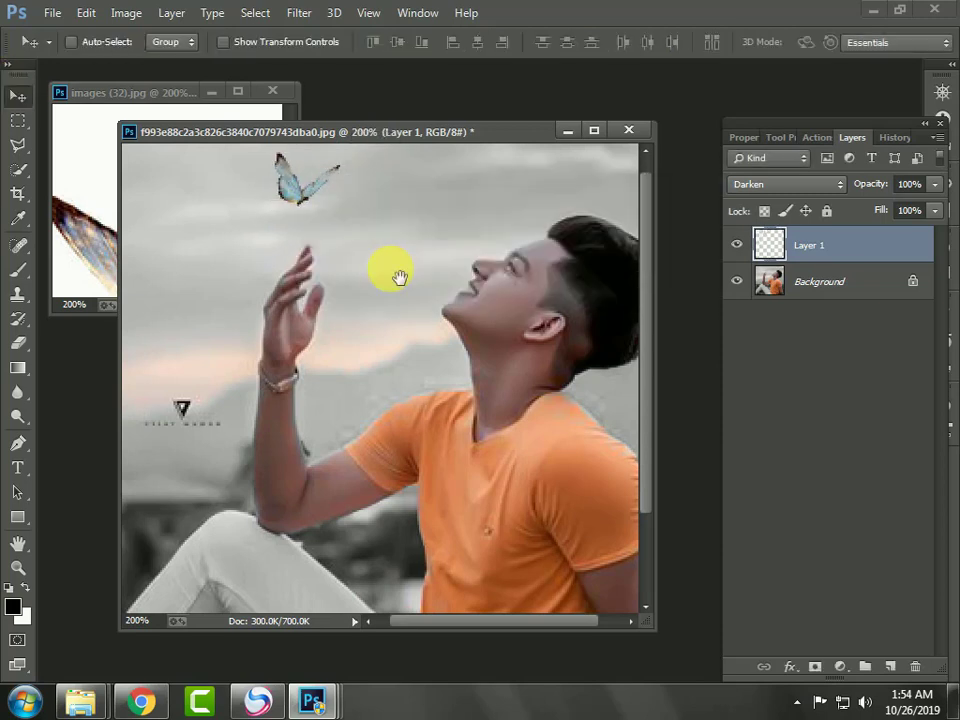
# Set the butterfly layer's blend mode to Multiply
pyautogui.keyDown('alt'); pyautogui.click(397, 275); pyautogui.keyUp('alt')
pyautogui.keyDown('alt'); pyautogui.click(397, 275); pyautogui.keyUp('alt')
pyautogui.click(399, 277)
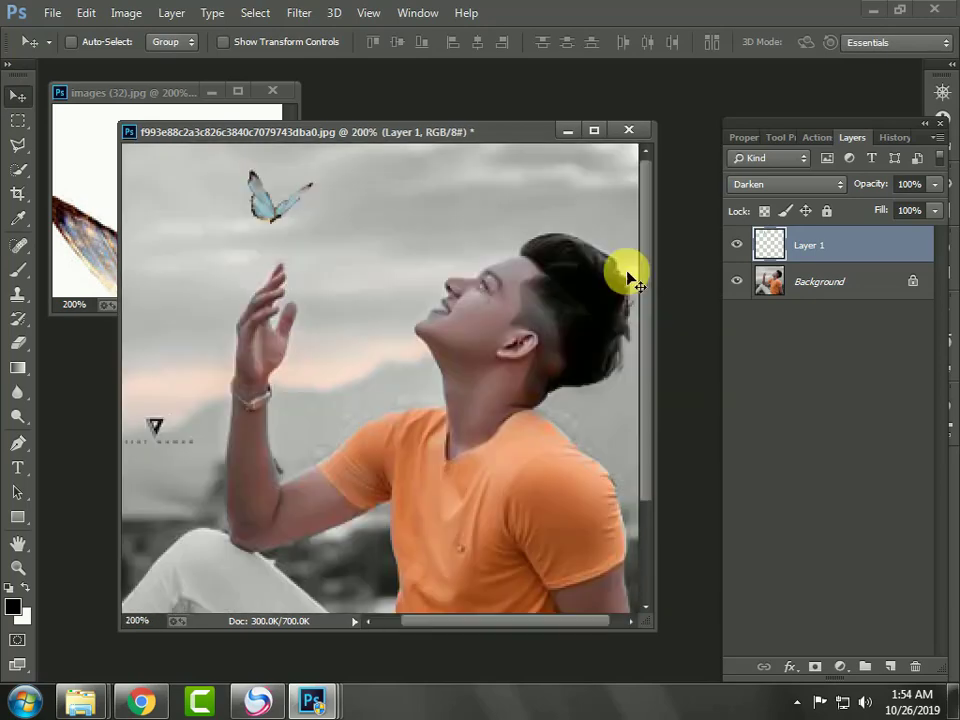
pyautogui.click(767, 186)
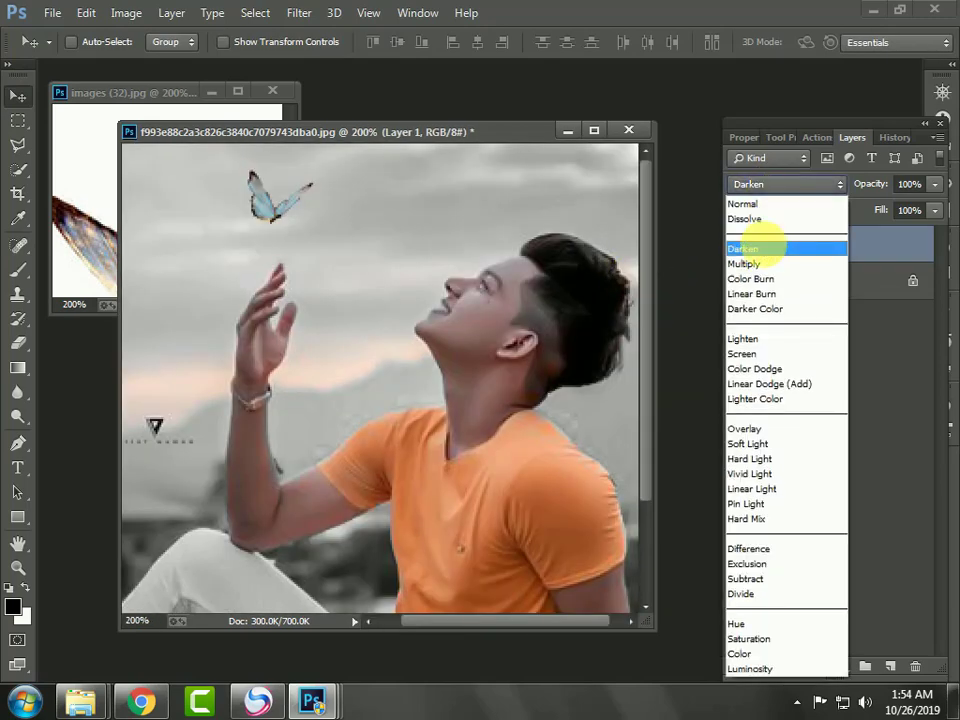
pyautogui.click(769, 250)
pyautogui.press('Down')
pyautogui.press('Down')
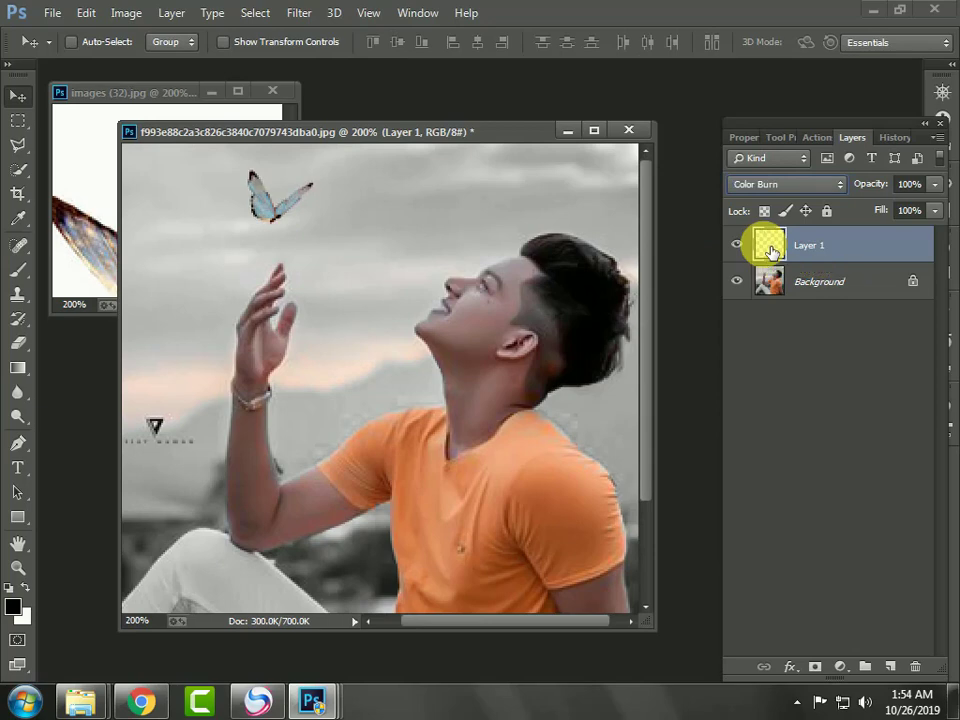
pyautogui.press('Up')
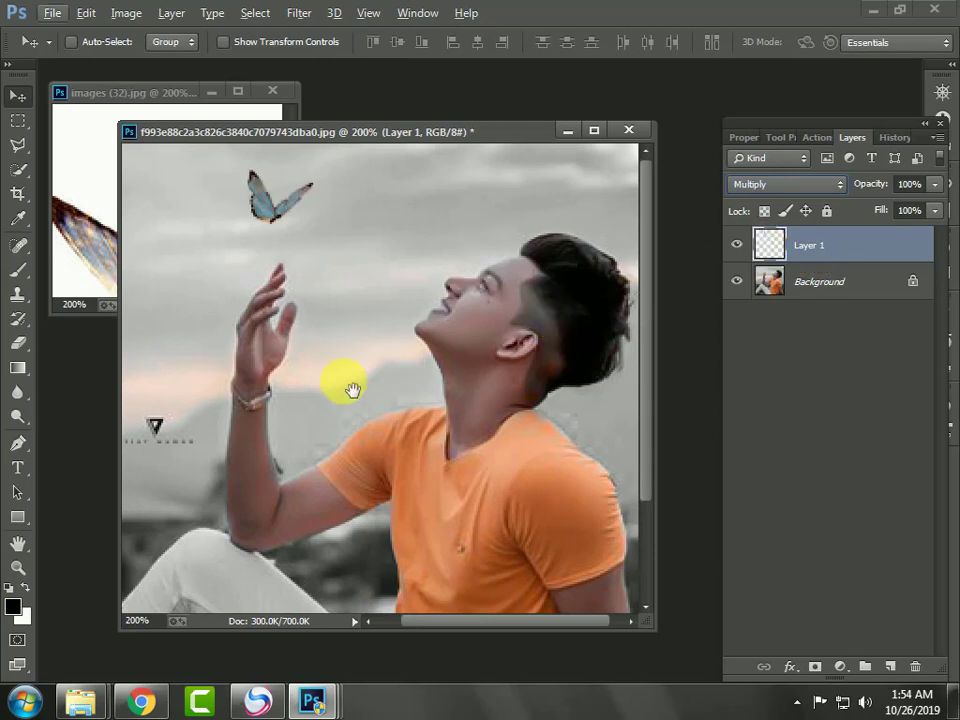
pyautogui.keyDown('alt'); pyautogui.click(351, 389); pyautogui.keyUp('alt')
pyautogui.keyDown('alt'); pyautogui.click(351, 386); pyautogui.keyUp('alt')
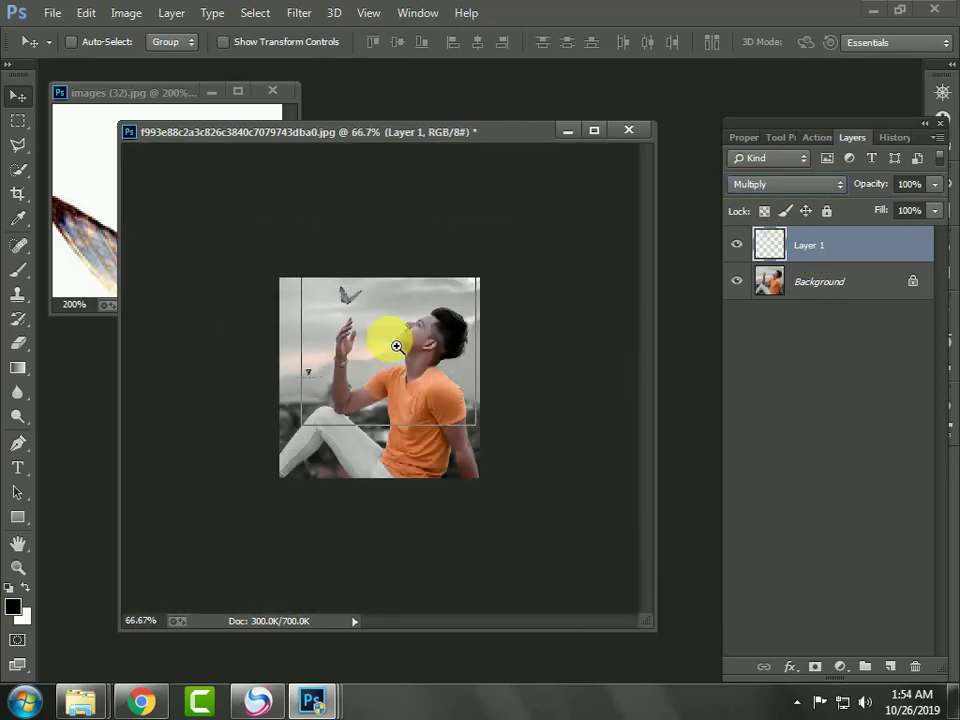
# Apply the Camera Raw Filter to the butterfly layer with Temperature -11, Exposure -0.35 and Contrast +18
pyautogui.click(397, 346)
pyautogui.click(397, 346)
pyautogui.click(300, 12)
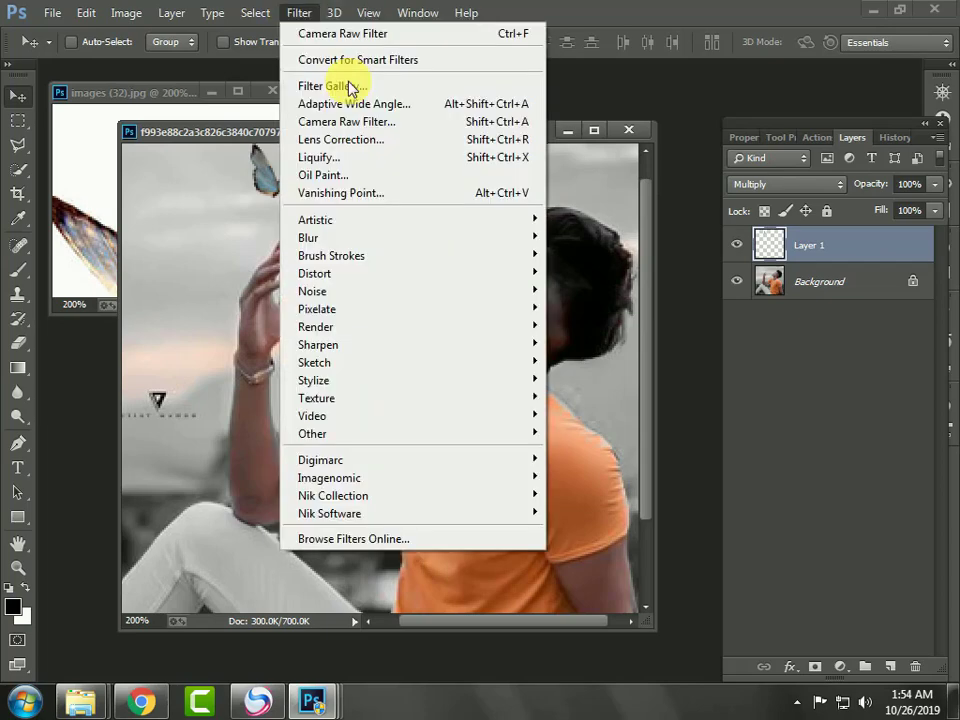
pyautogui.click(345, 121)
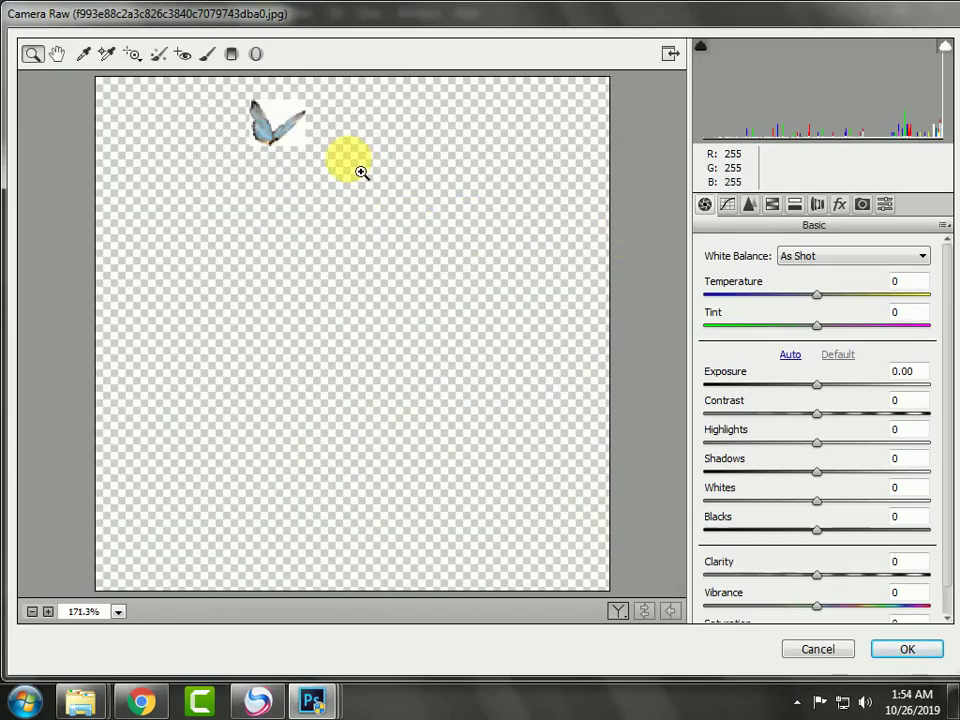
pyautogui.click(361, 172)
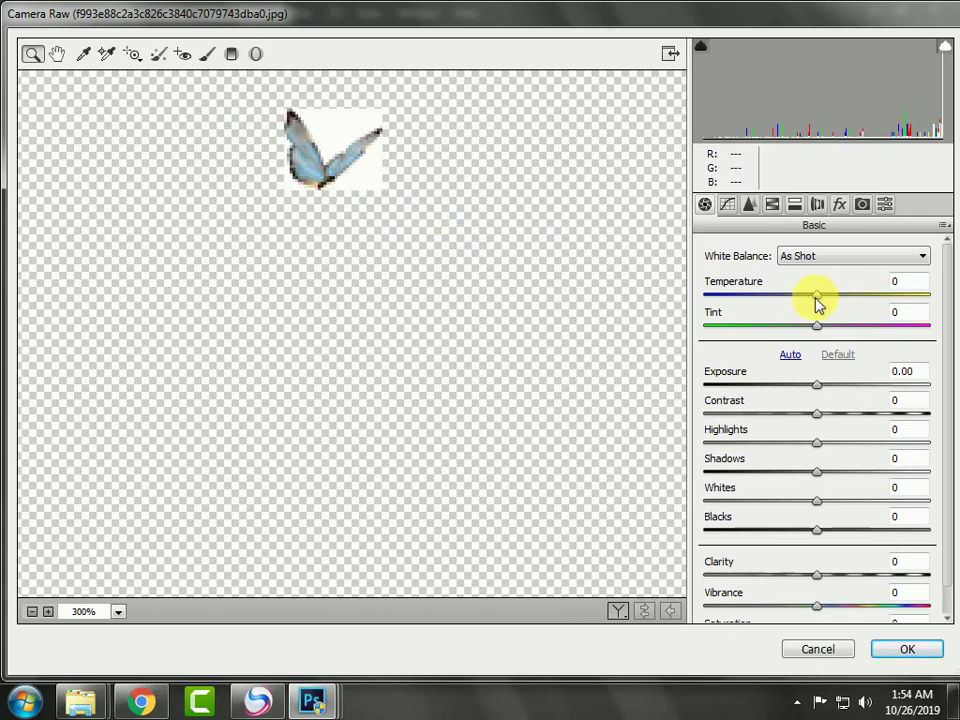
pyautogui.moveTo(818, 304); pyautogui.dragTo(810, 304)
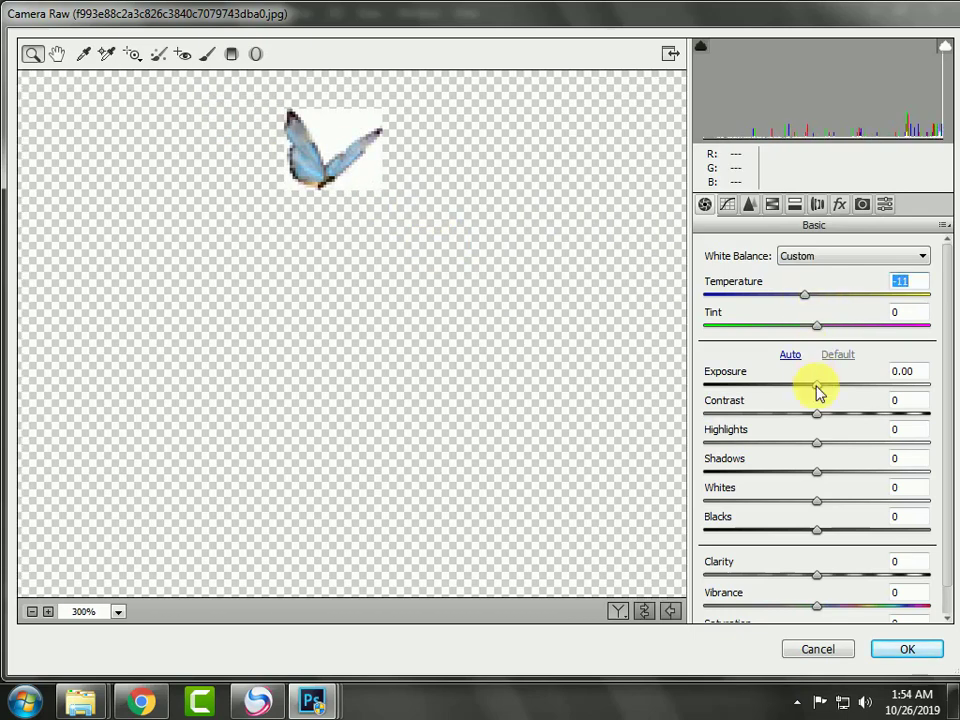
pyautogui.moveTo(829, 390); pyautogui.dragTo(838, 420)
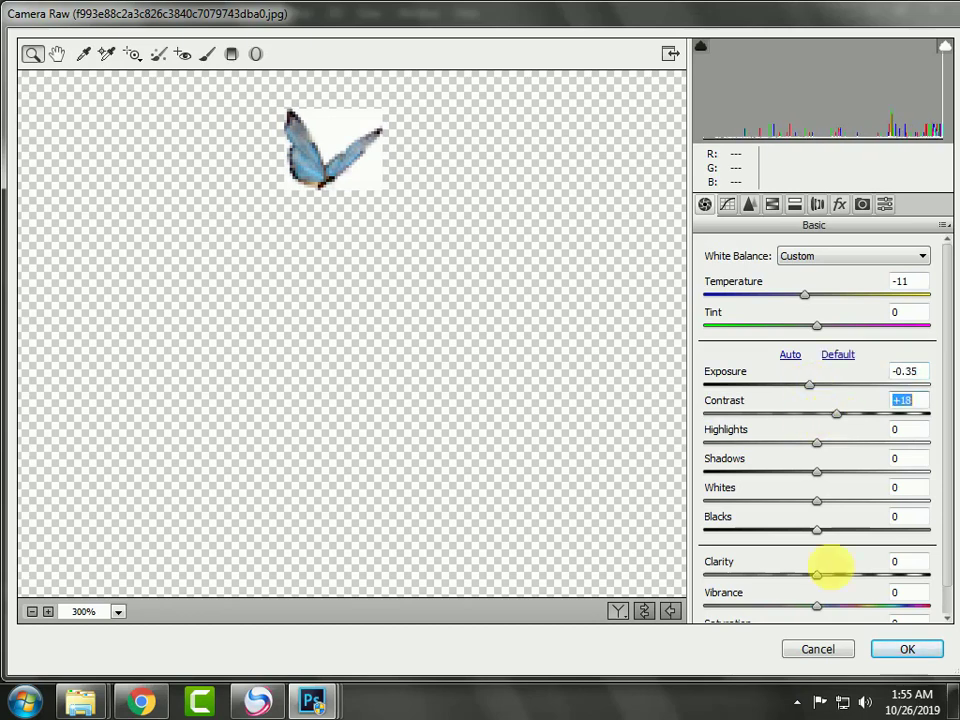
pyautogui.click(903, 651)
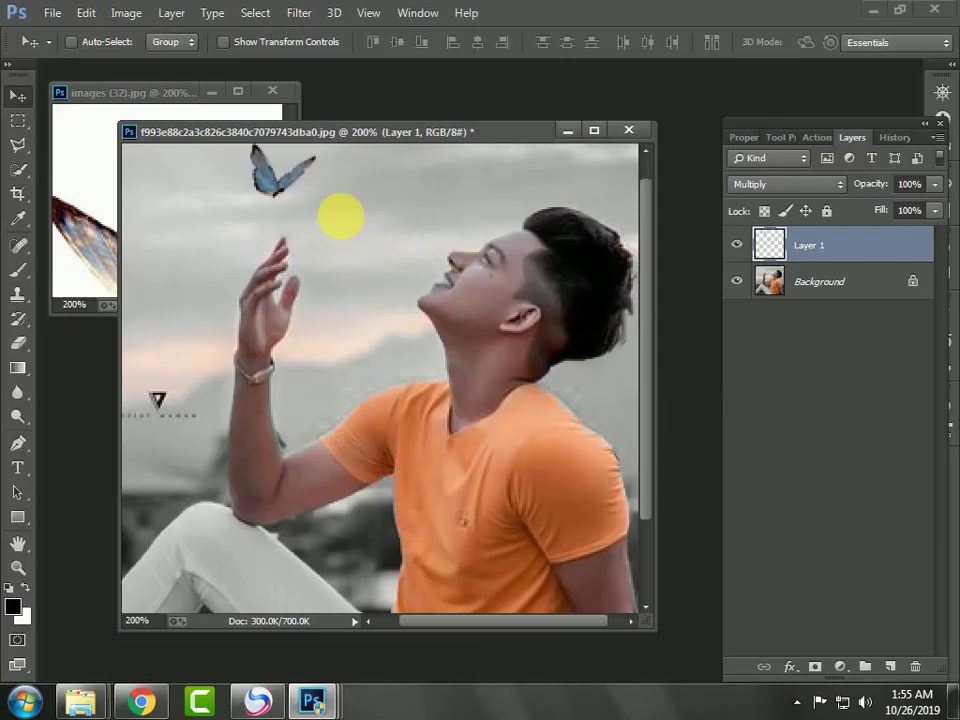
# Check the butterfly in the portrait, and close images (32).jpg without saving its changes
pyautogui.keyDown('alt'); pyautogui.click(343, 214); pyautogui.keyUp('alt')
pyautogui.keyDown('alt'); pyautogui.click(403, 310); pyautogui.keyUp('alt')
pyautogui.click(410, 318)
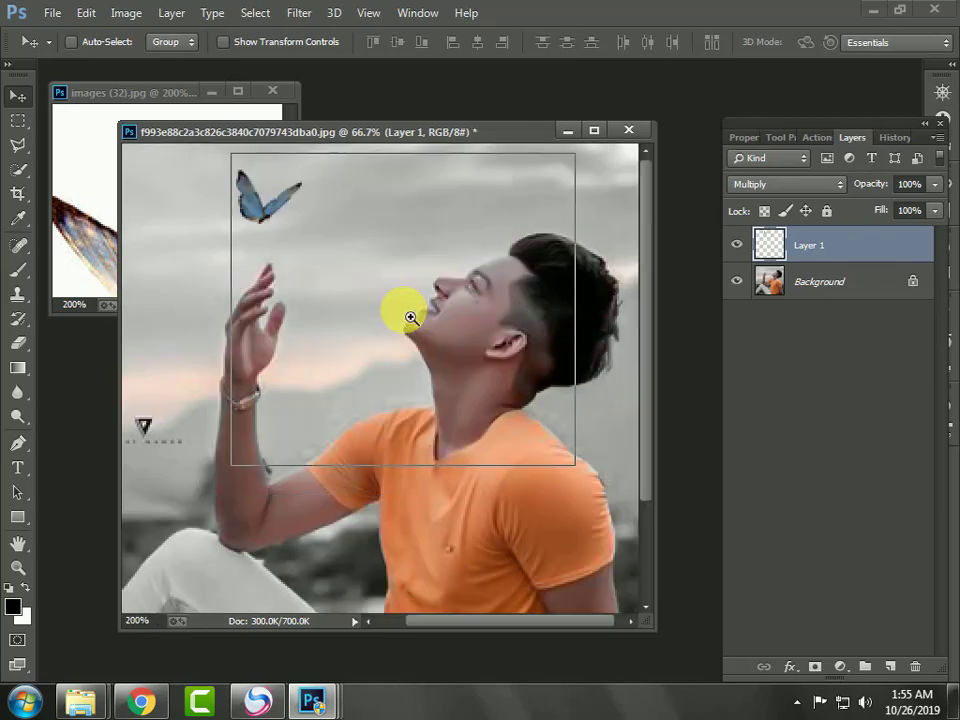
pyautogui.keyDown('alt'); pyautogui.click(410, 318); pyautogui.keyUp('alt')
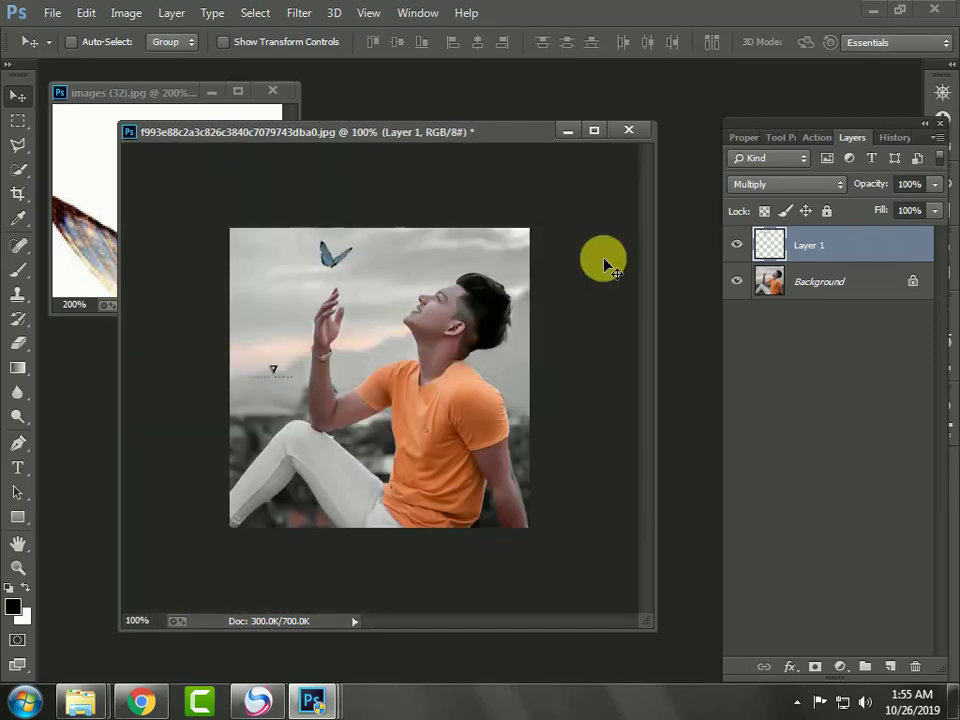
pyautogui.click(272, 90)
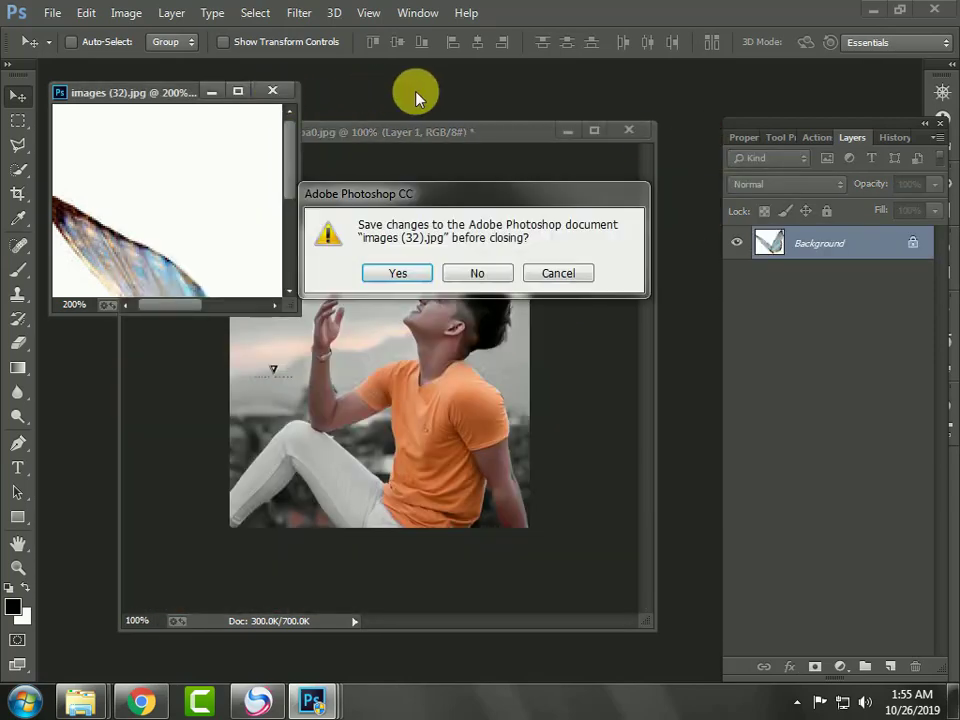
pyautogui.click(476, 272)
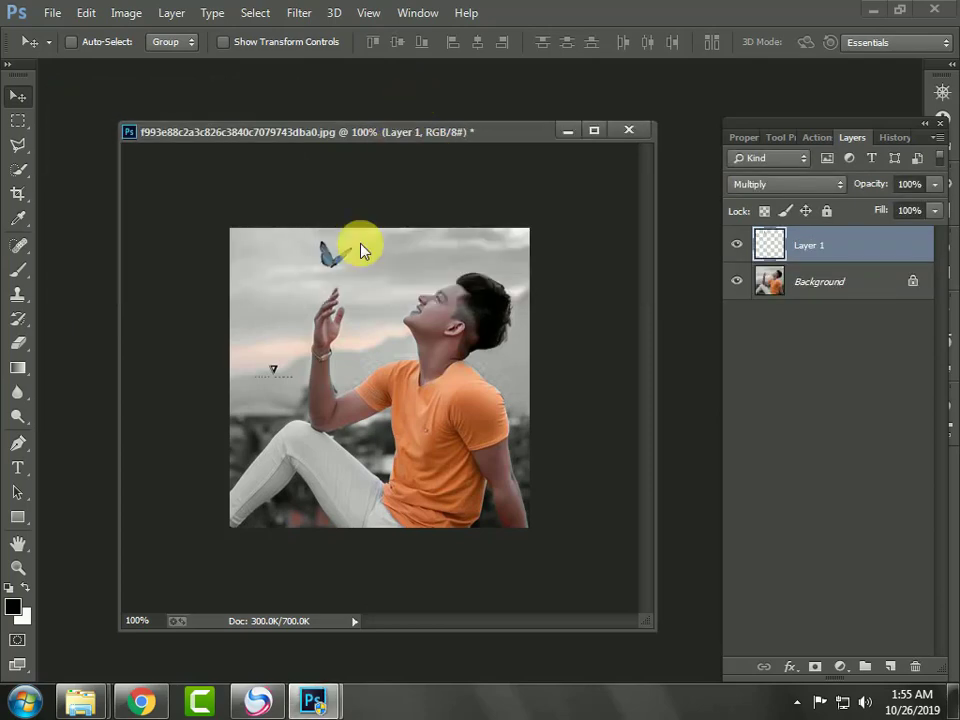
# Start opening another image and browse to the wallpaper folder on the Pics (J:) drive
pyautogui.hotkey('ctrl', 'o')
pyautogui.scroll(-5, 350, 288)
pyautogui.scroll(-6, 345, 290)
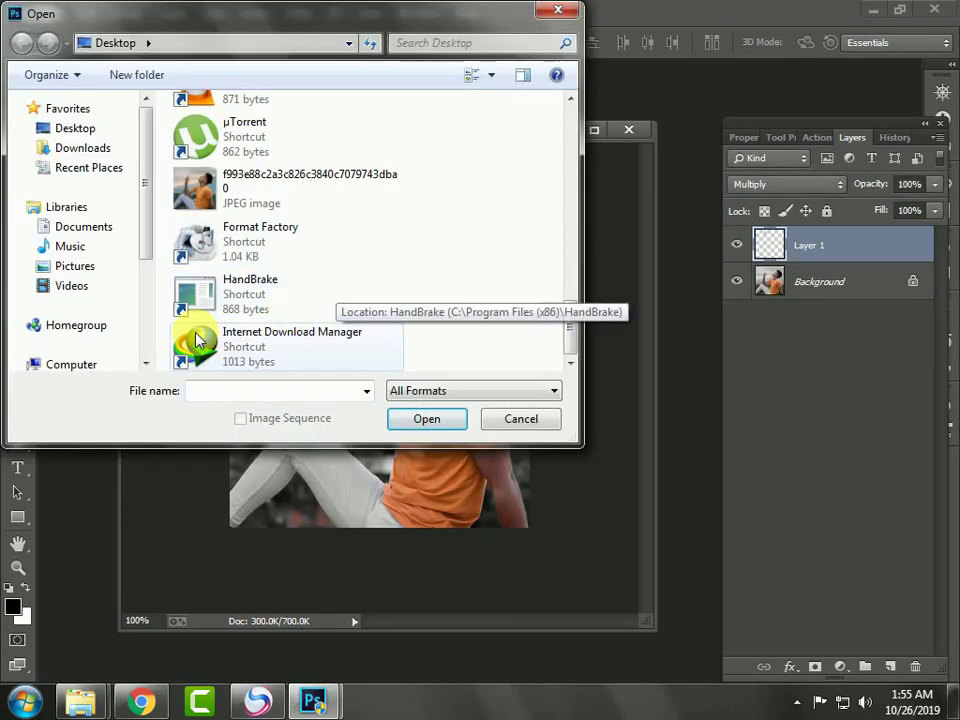
pyautogui.scroll(-2, 148, 278)
pyautogui.scroll(-2, 116, 317)
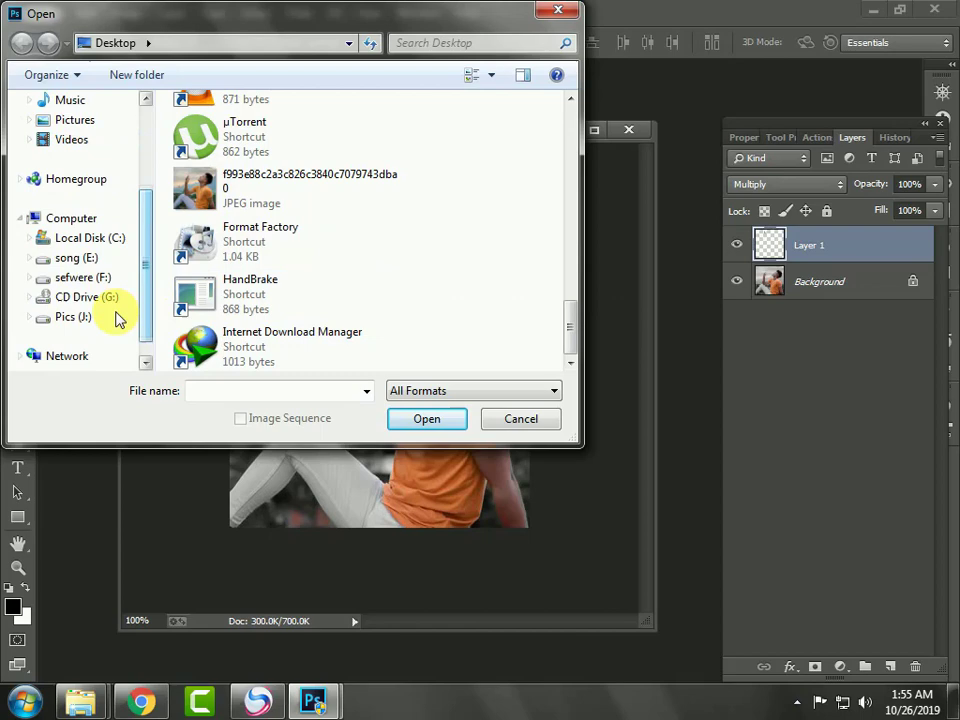
pyautogui.click(100, 261)
pyautogui.click(65, 316)
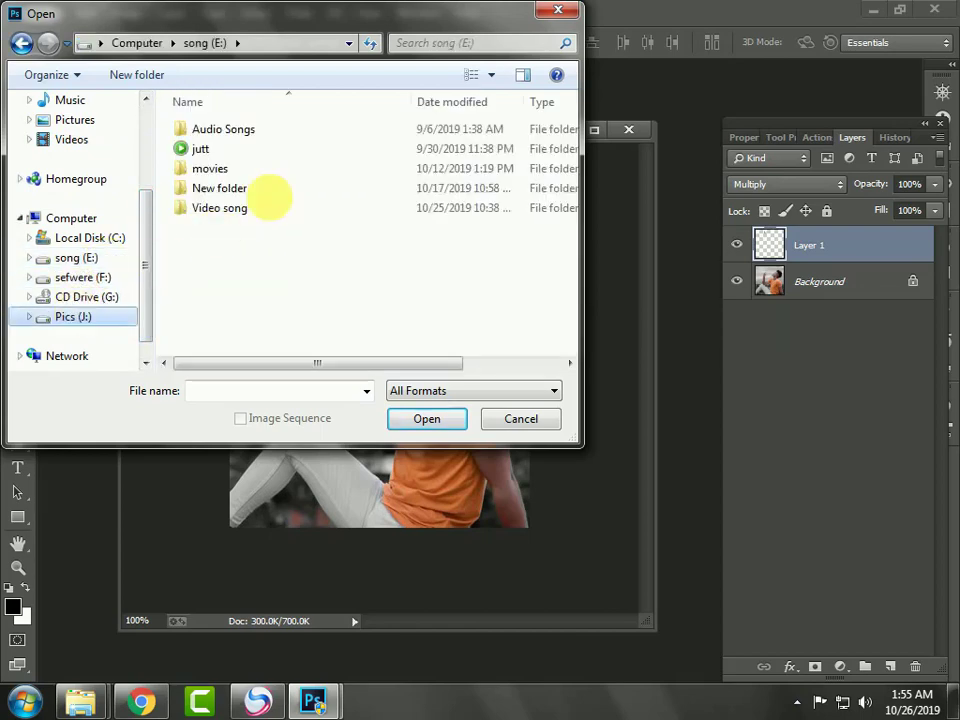
pyautogui.click(272, 190)
pyautogui.doubleClick(271, 170)
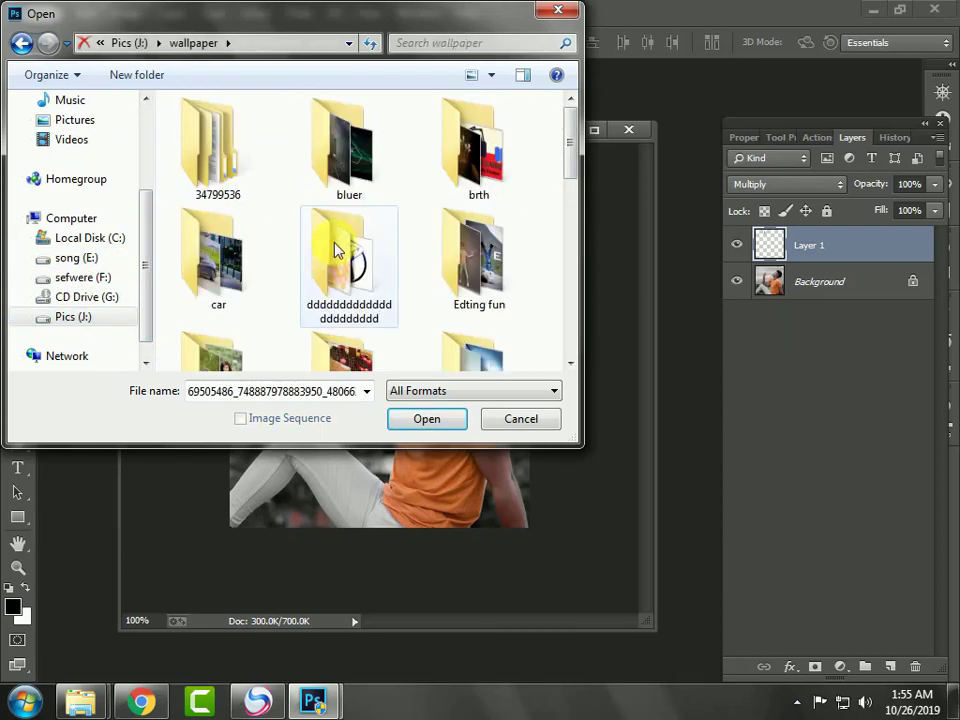
# Open the glow image z (2).png from the png folder inside wallpaper
pyautogui.scroll(-6, 340, 255)
pyautogui.scroll(-2, 231, 176)
pyautogui.scroll(4, 236, 197)
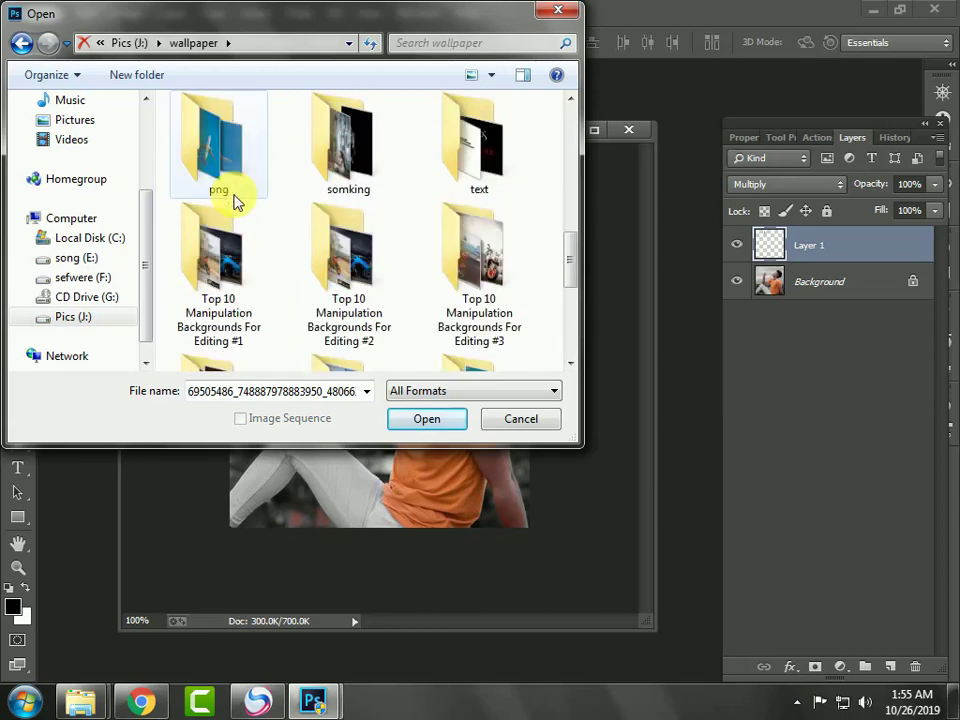
pyautogui.doubleClick(242, 174)
pyautogui.click(343, 251)
pyautogui.scroll(-4, 343, 255)
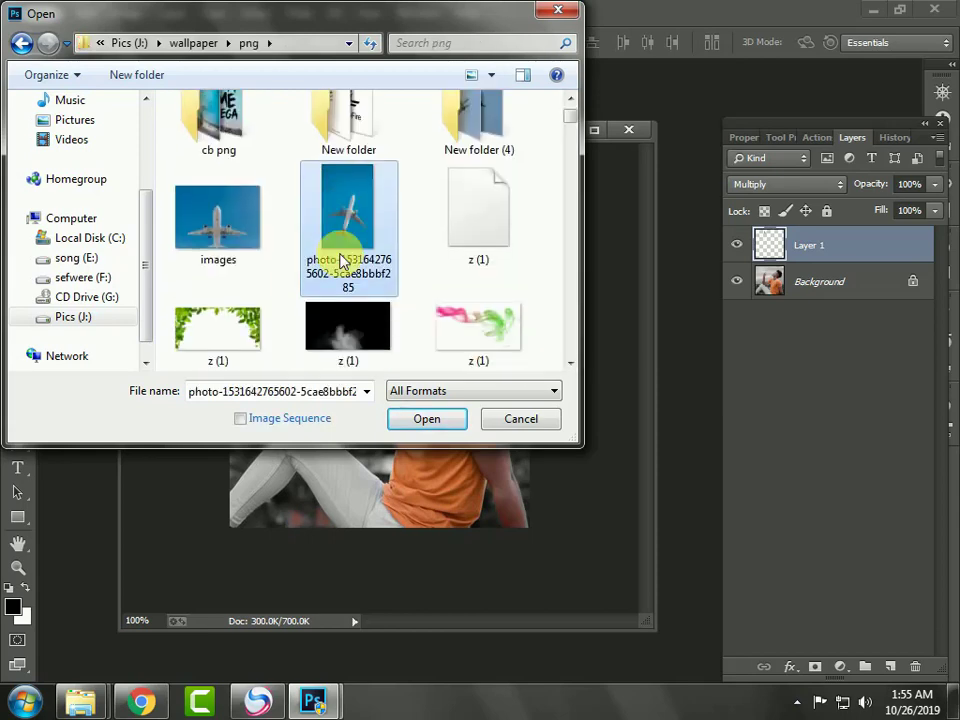
pyautogui.doubleClick(442, 221)
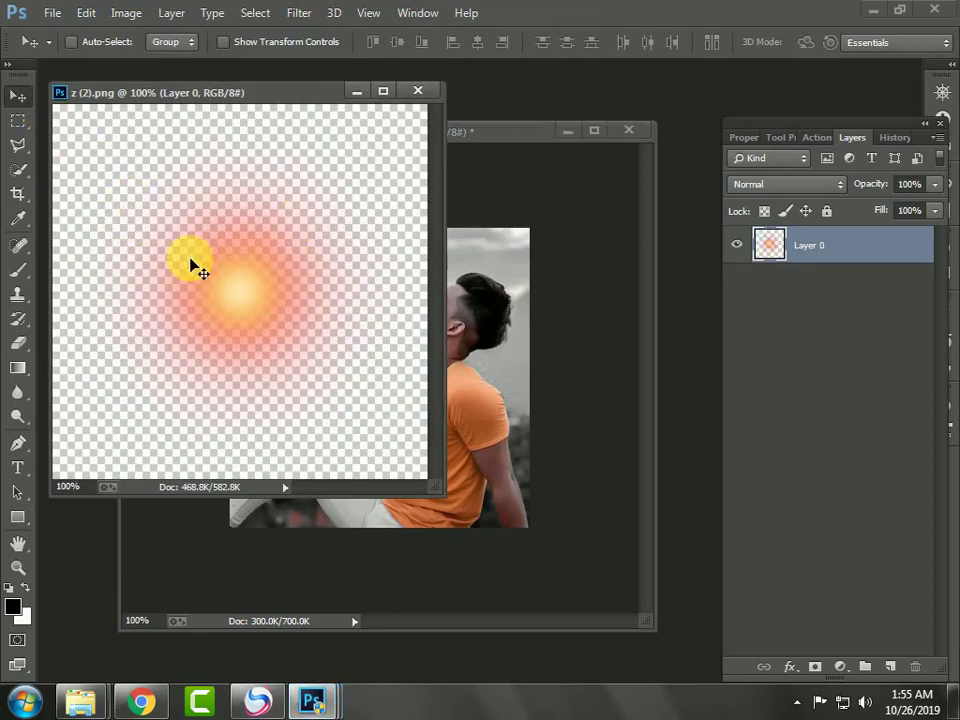
# Copy the orange glow from z (2).png into the sky beside the raised hand and try blend modes from Darken through Lighten
pyautogui.moveTo(191, 260); pyautogui.dragTo(264, 278)
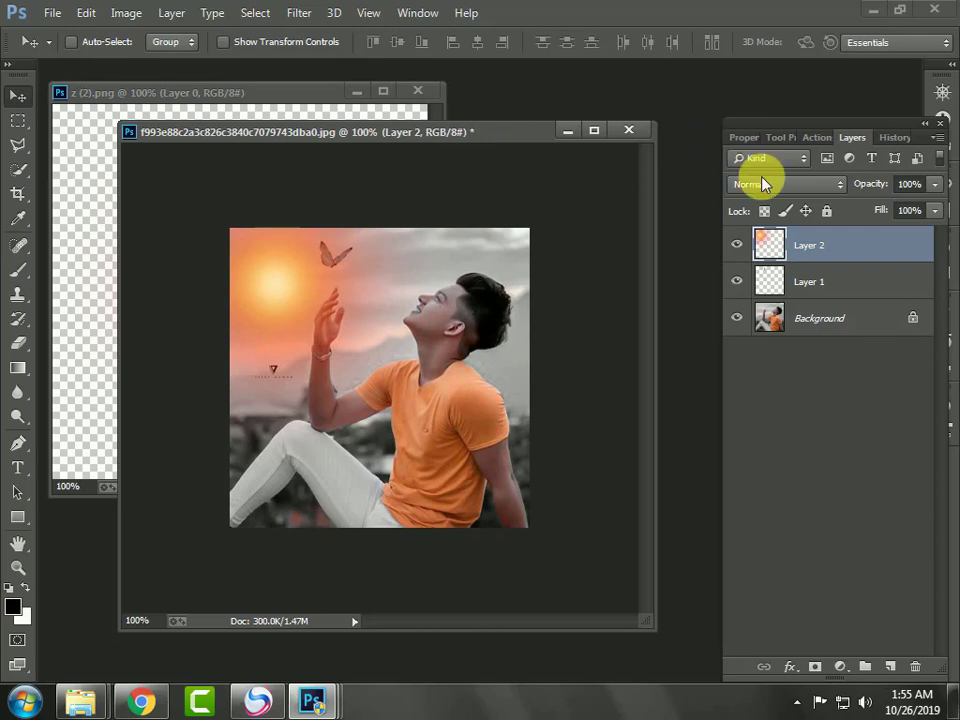
pyautogui.click(762, 184)
pyautogui.click(765, 249)
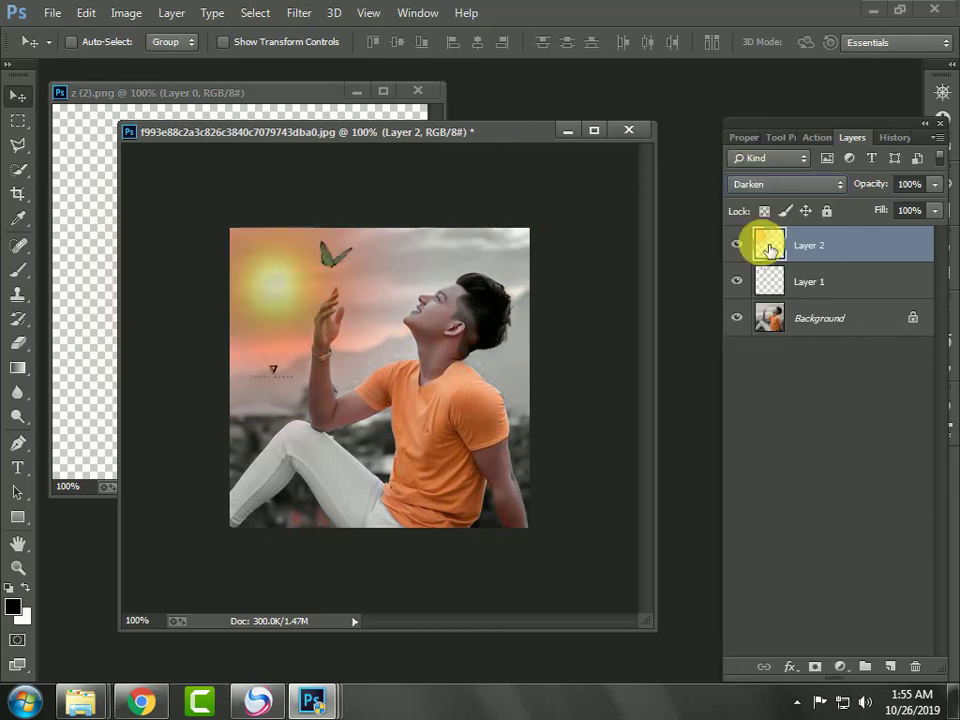
pyautogui.press('Down')
pyautogui.press('Down')
pyautogui.press('Down')
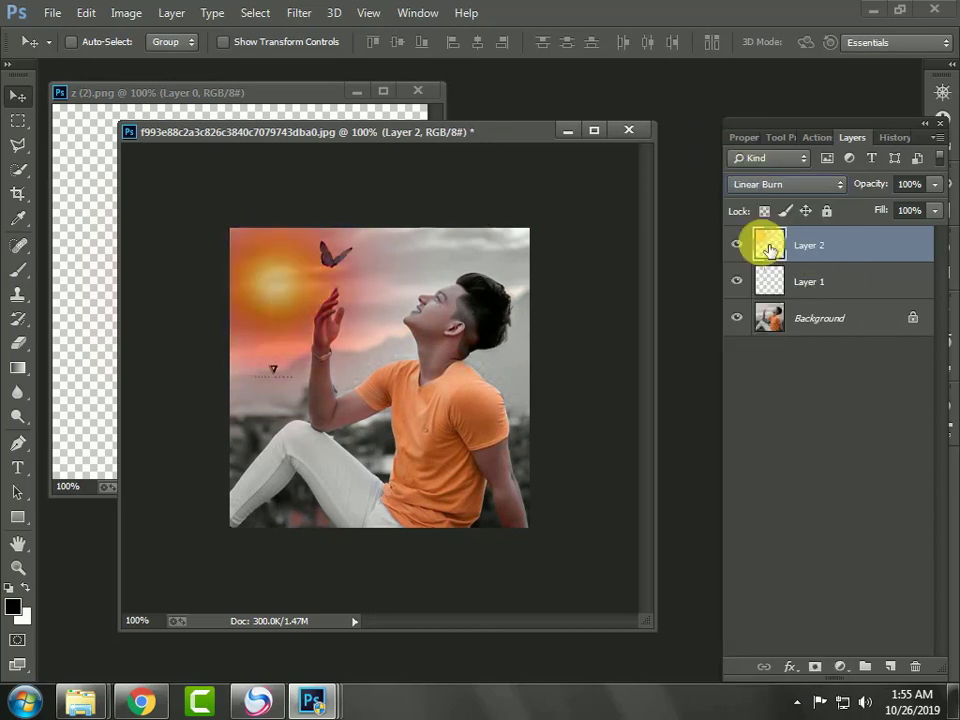
pyautogui.press('Up')
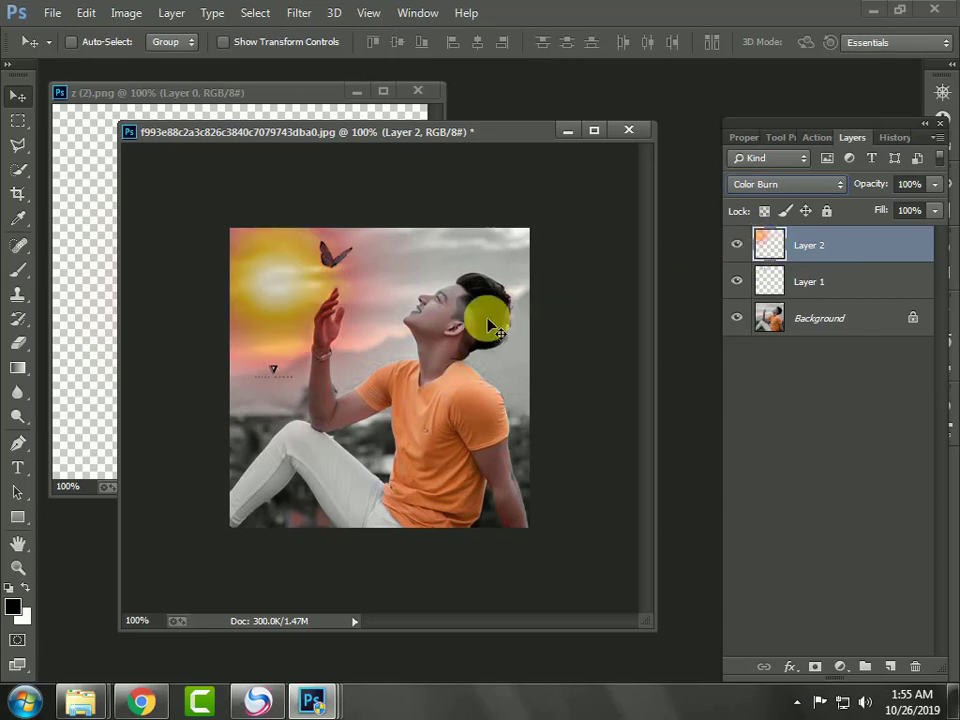
pyautogui.press('Down')
pyautogui.press('Down')
pyautogui.press('Down')
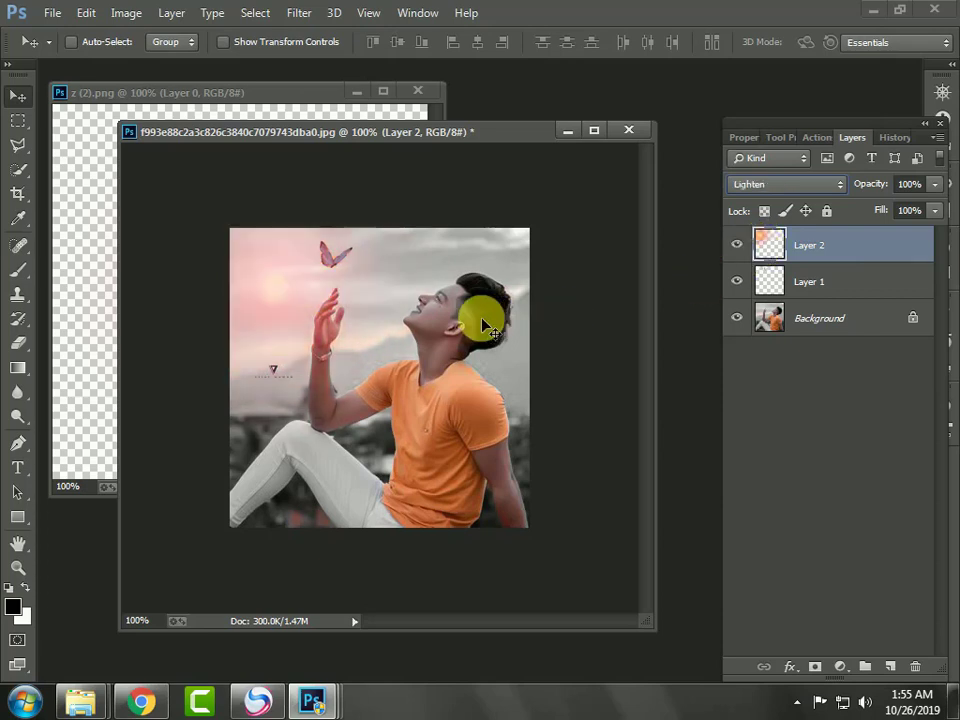
# Set the glow layer's blend mode to Darker Color and reposition the glow in the sky beside the raised hand
pyautogui.moveTo(306, 317); pyautogui.dragTo(401, 294)
pyautogui.click(808, 186)
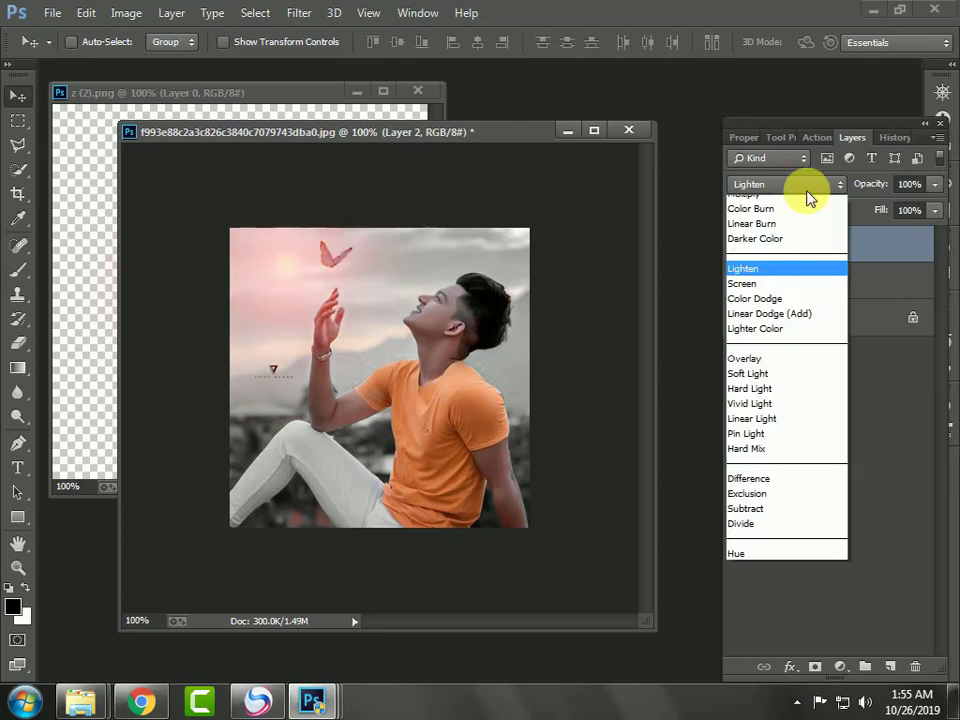
pyautogui.click(788, 250)
pyautogui.press('Down')
pyautogui.press('Down')
pyautogui.press('Down')
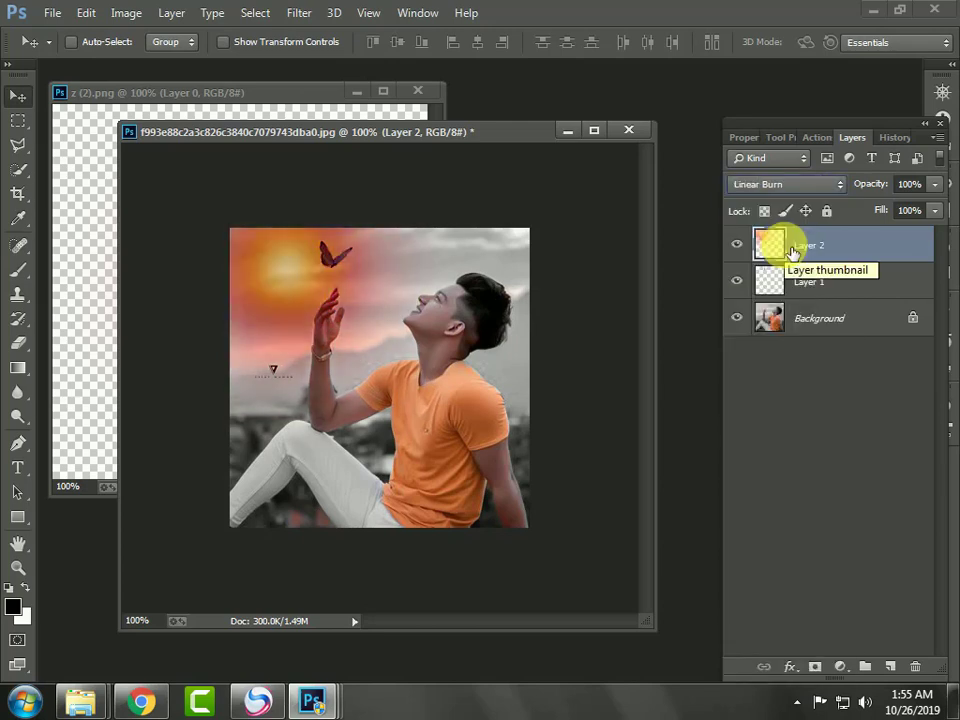
pyautogui.press('Down')
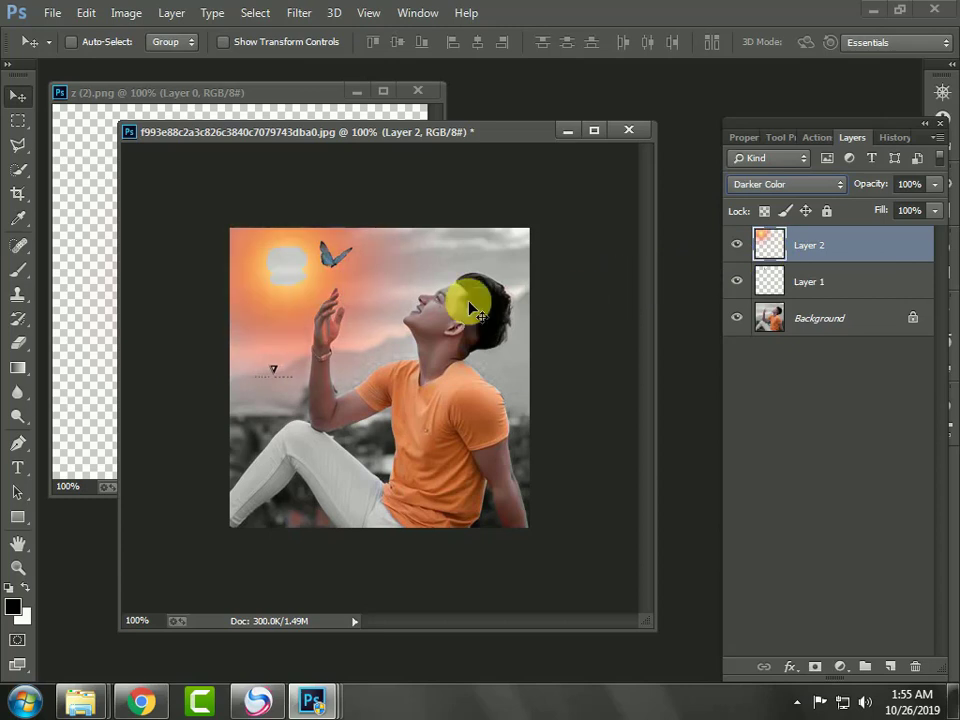
pyautogui.moveTo(362, 295)
pyautogui.mouseDown()
pyautogui.moveTo(495, 253)
pyautogui.moveTo(467, 276)
pyautogui.moveTo(460, 248)
pyautogui.moveTo(420, 253)
pyautogui.moveTo(416, 436)
pyautogui.moveTo(325, 414)
pyautogui.moveTo(340, 358)
pyautogui.moveTo(322, 310)
pyautogui.moveTo(313, 312)
pyautogui.mouseUp()
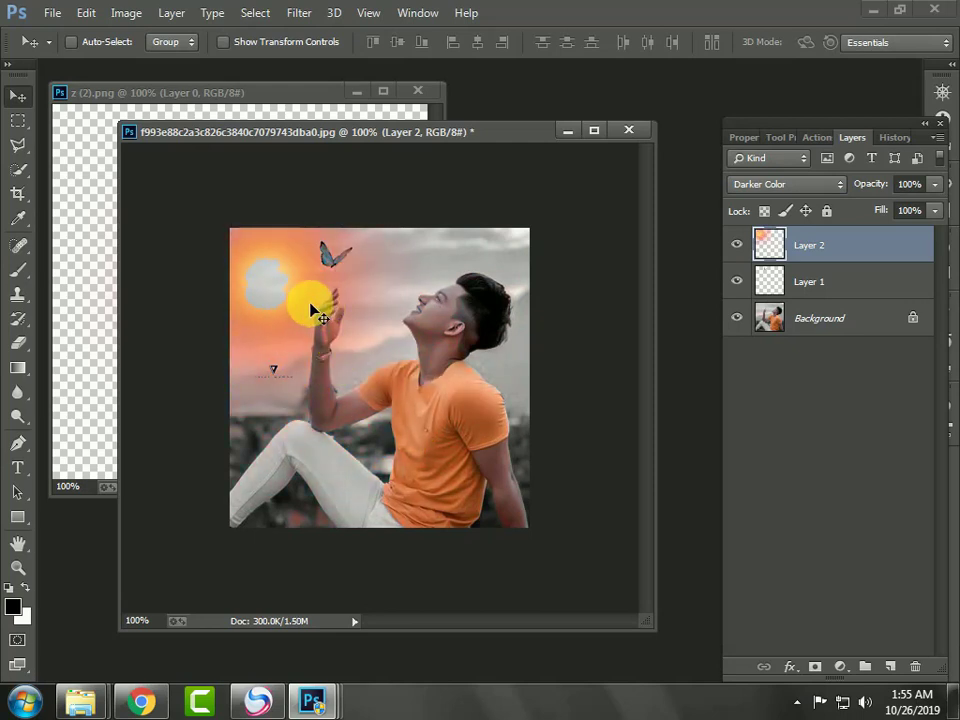
# Darken the glow layer with a Hue/Saturation lightness of -42 and reduce its opacity to 64%
pyautogui.hotkey('ctrl', 'u')
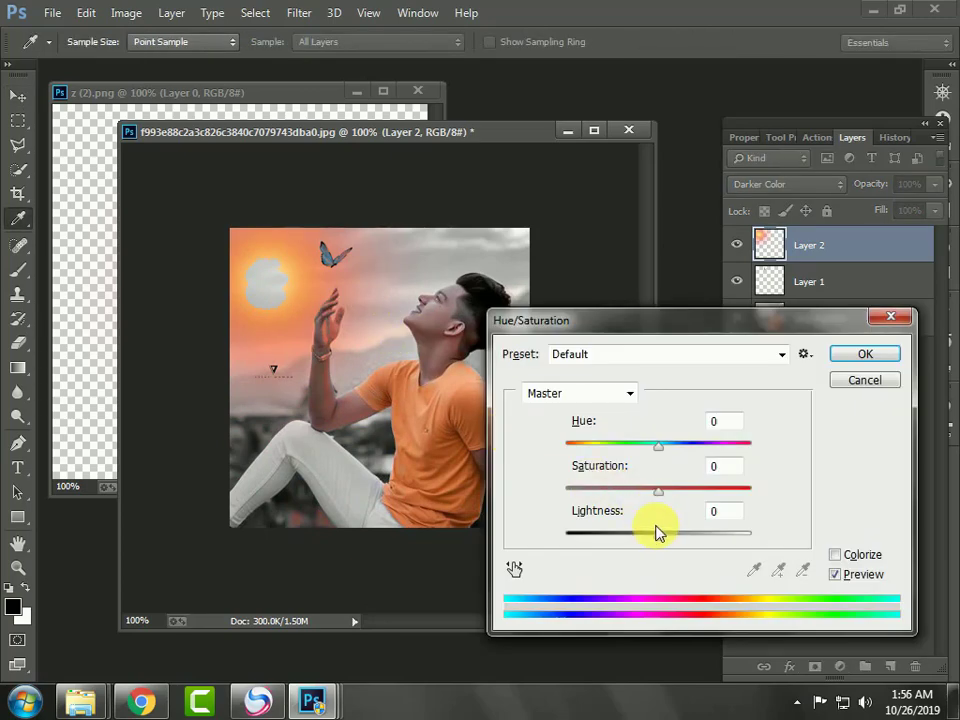
pyautogui.moveTo(665, 537); pyautogui.dragTo(620, 538)
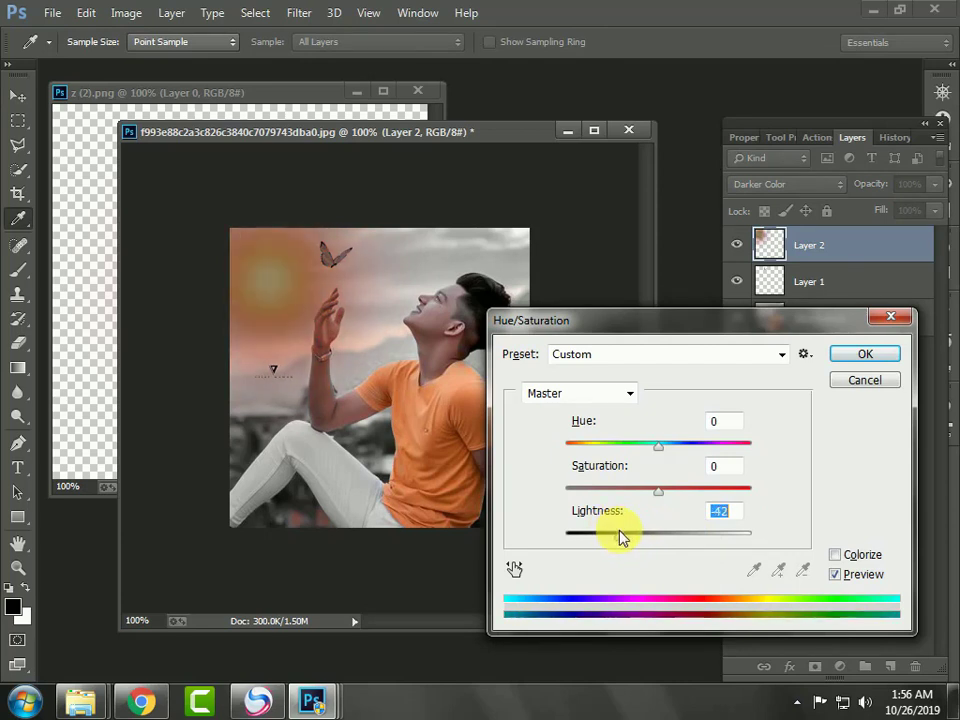
pyautogui.click(862, 354)
pyautogui.press('v')
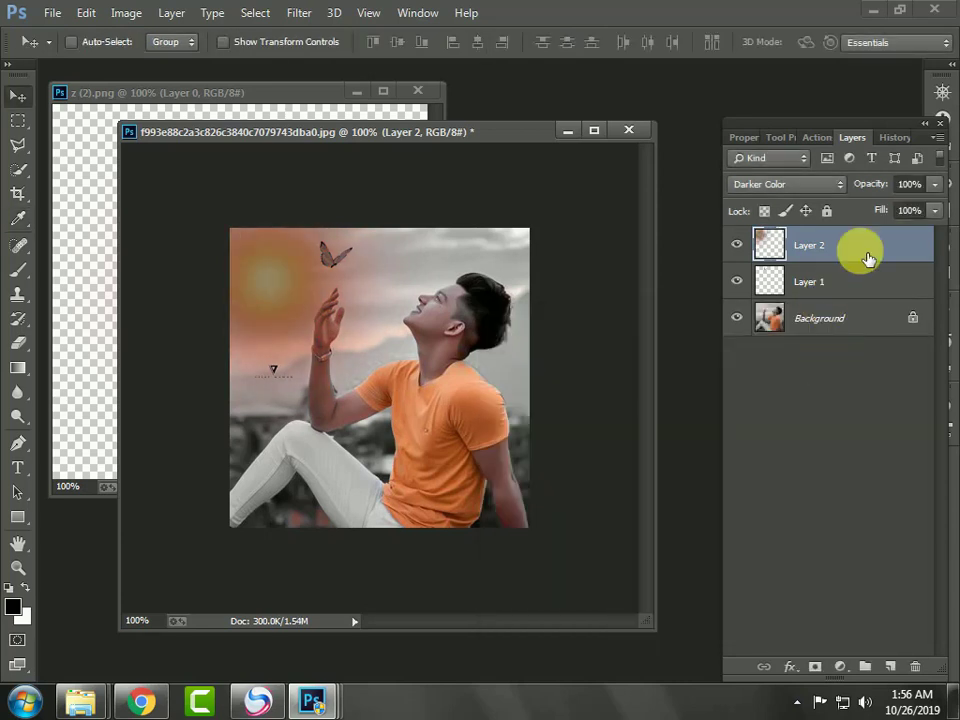
pyautogui.moveTo(935, 184); pyautogui.dragTo(897, 212)
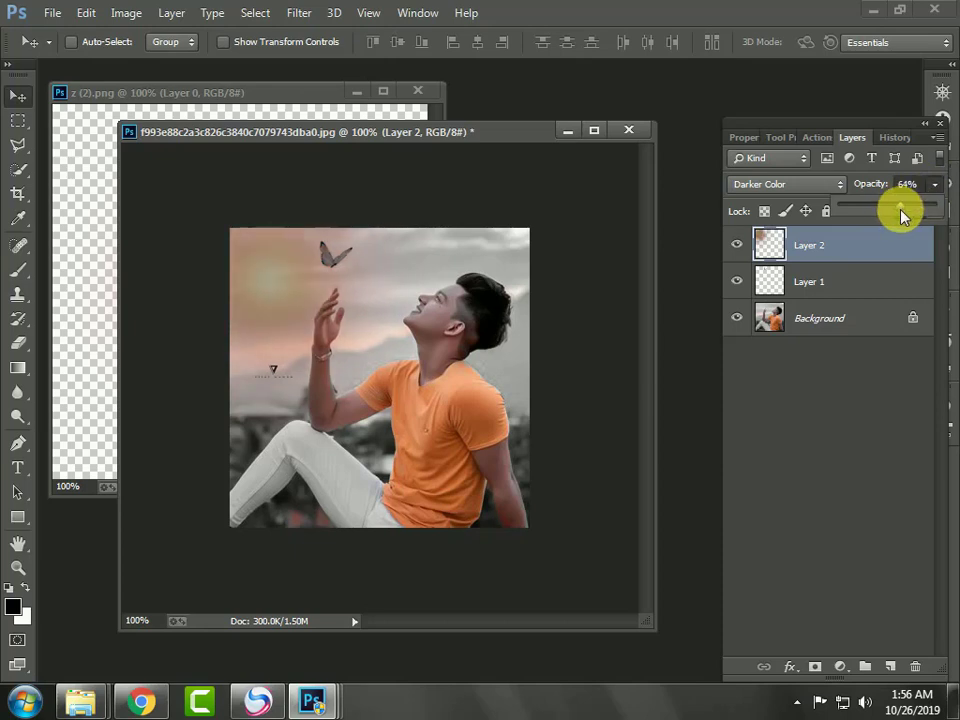
# Raise the orange glow layer's opacity to 71%
pyautogui.moveTo(902, 210); pyautogui.dragTo(907, 211)
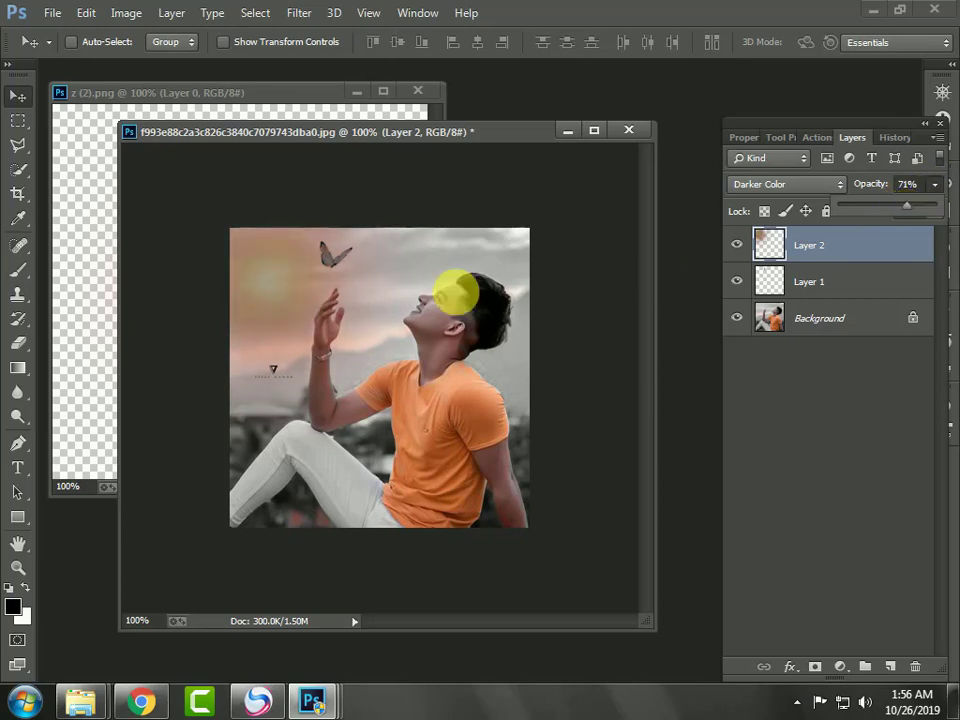
pyautogui.click(355, 302)
pyautogui.scroll(1, 355, 303)
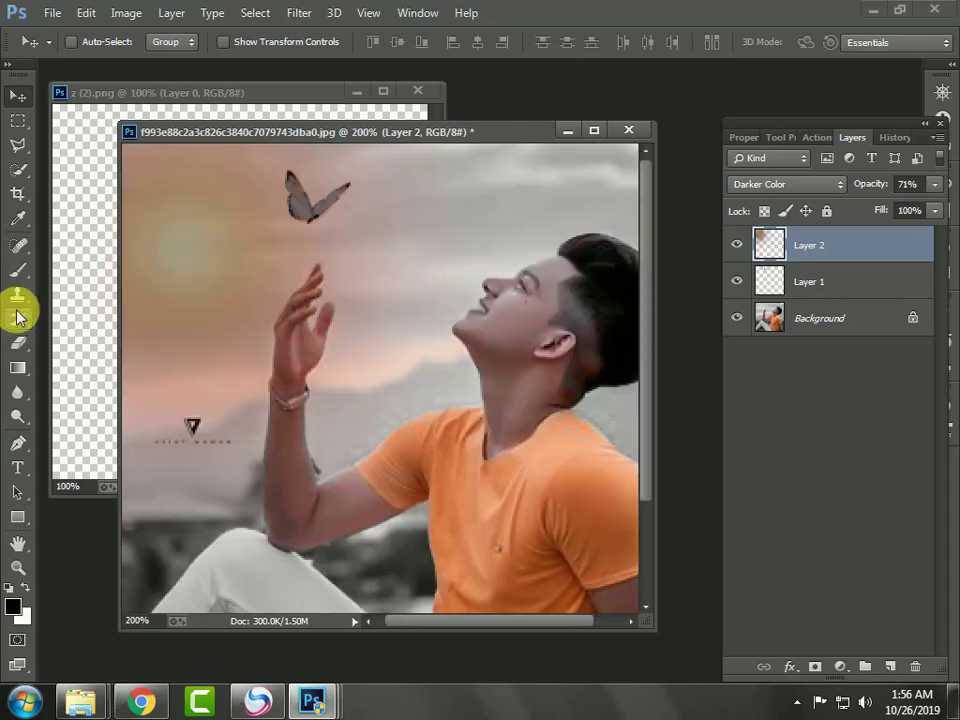
# Erase the orange glow over the raised hand and arm with an 80 px eraser at 0% hardness
pyautogui.click(18, 340)
pyautogui.scroll(1, 296, 334)
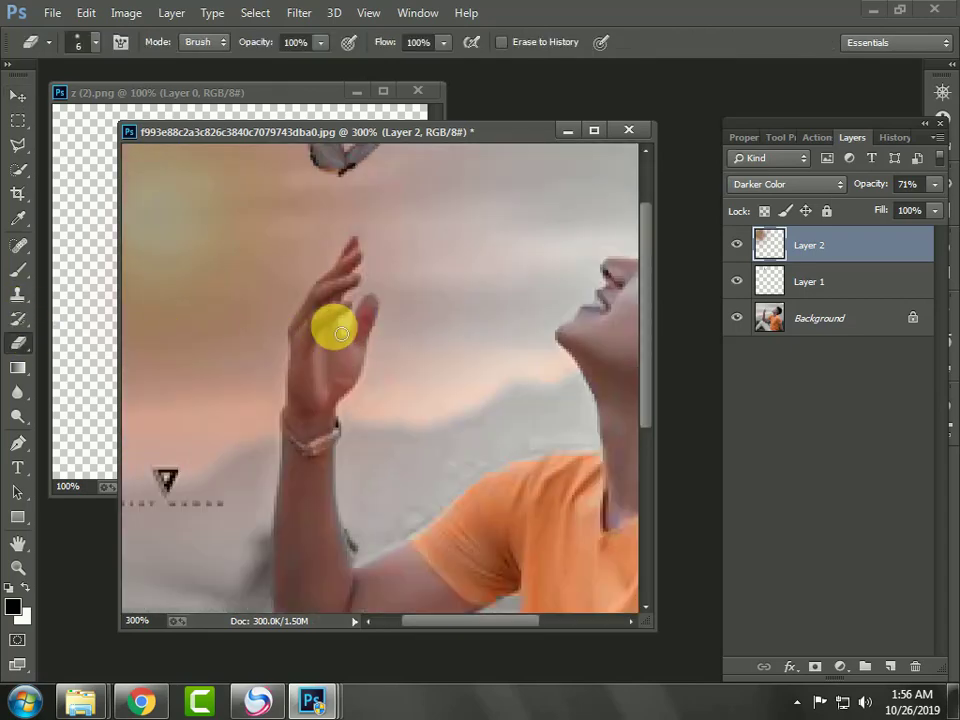
pyautogui.rightClick(342, 328)
pyautogui.moveTo(457, 370); pyautogui.dragTo(475, 371)
pyautogui.moveTo(446, 415); pyautogui.dragTo(389, 411)
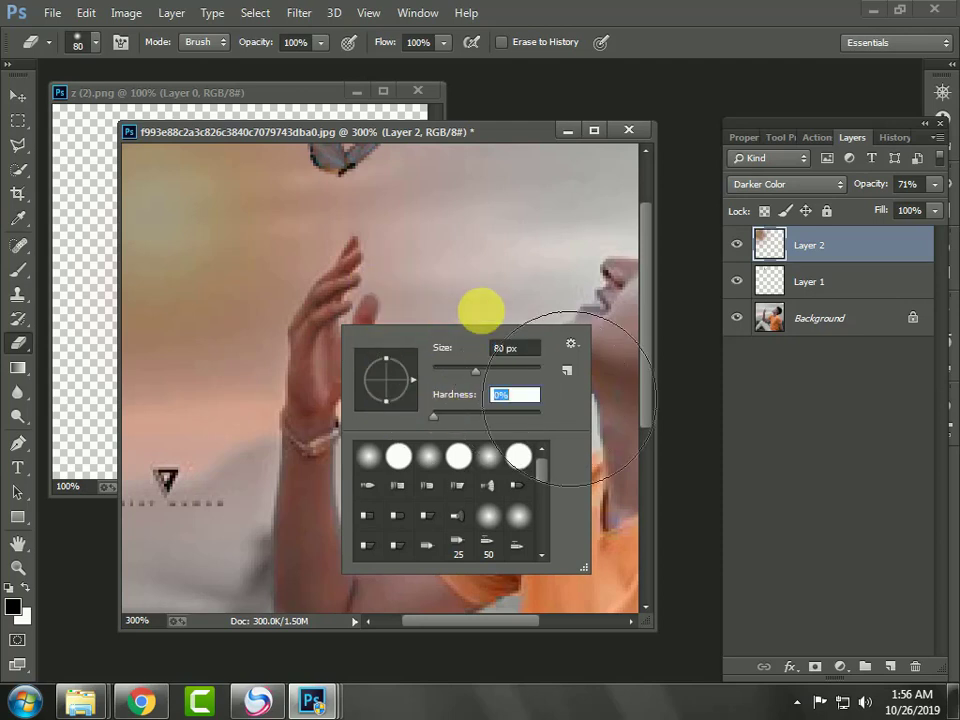
pyautogui.click(483, 314)
pyautogui.scroll(-1, 414, 317)
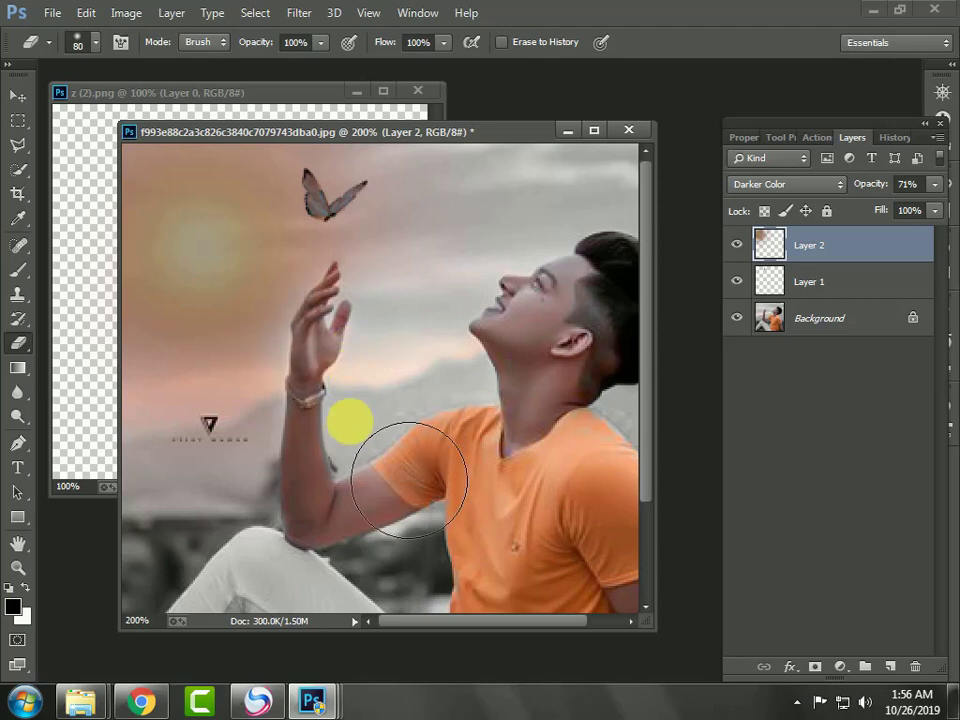
pyautogui.scroll(-1, 358, 417)
pyautogui.scroll(-1, 362, 422)
pyautogui.scroll(2, 372, 413)
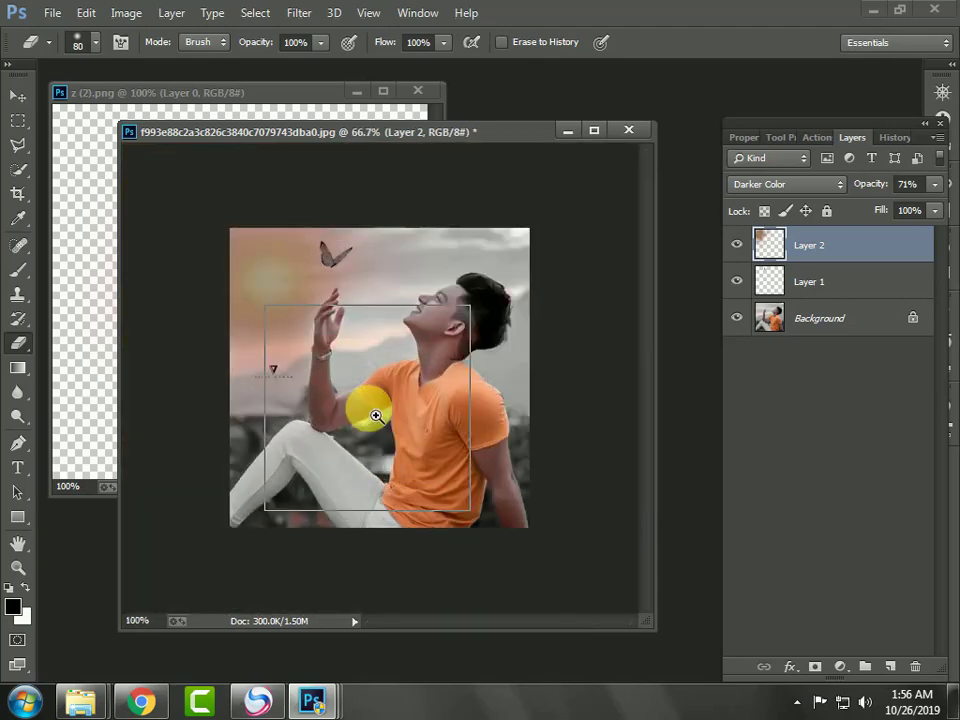
pyautogui.scroll(-1, 378, 417)
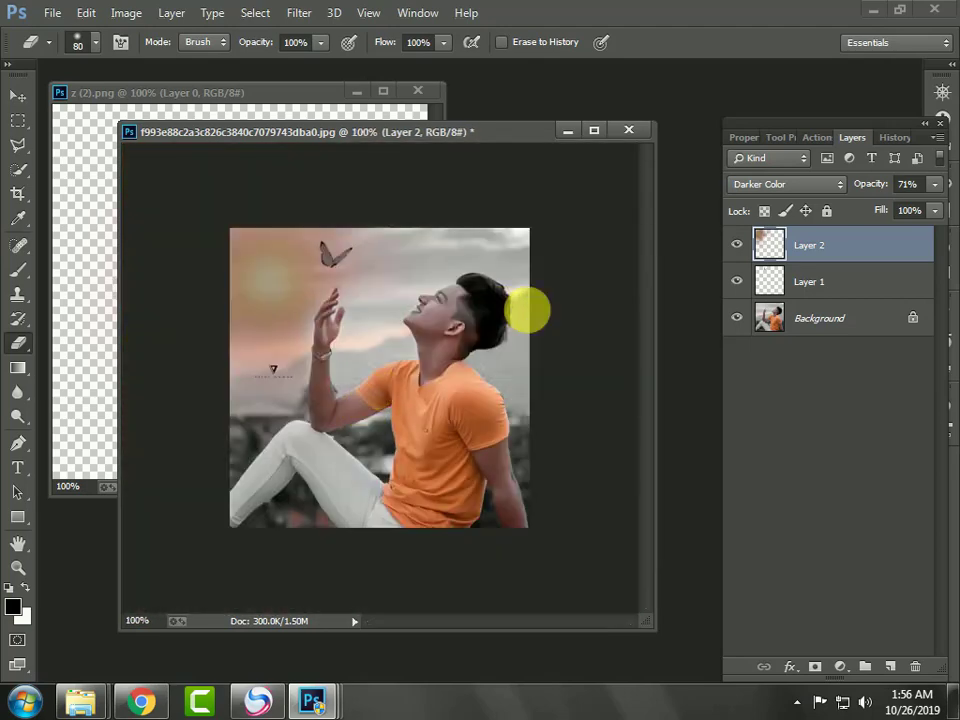
pyautogui.click(17, 97)
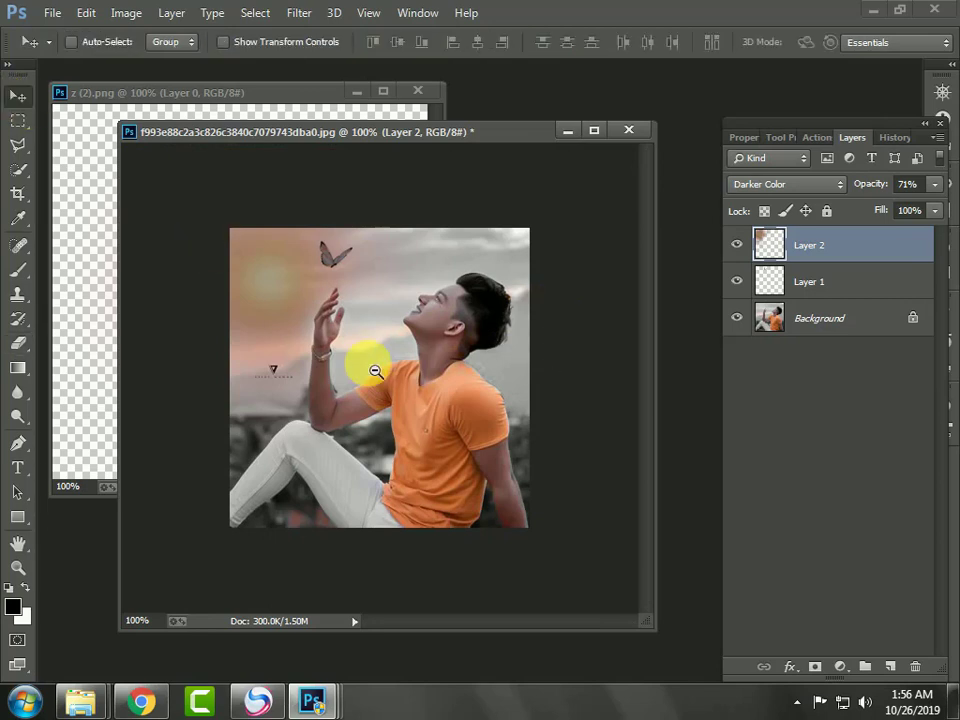
pyautogui.scroll(-1, 368, 363)
pyautogui.scroll(1, 375, 371)
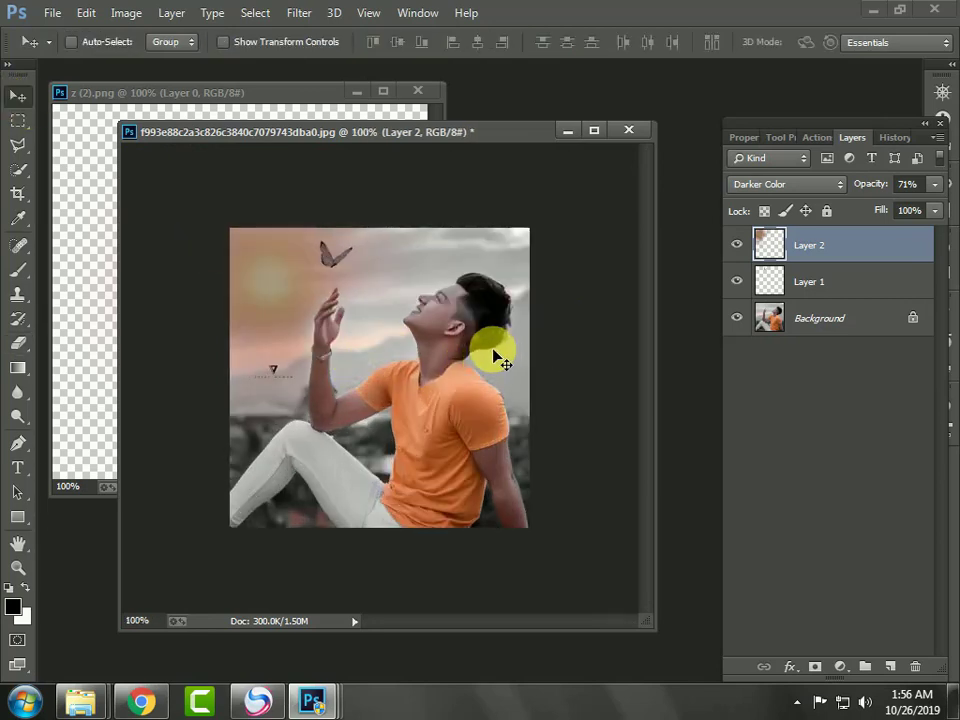
# Add a new layer above the glow and darken the photo's edges with black-to-transparent linear gradients
pyautogui.click(903, 666)
pyautogui.click(17, 367)
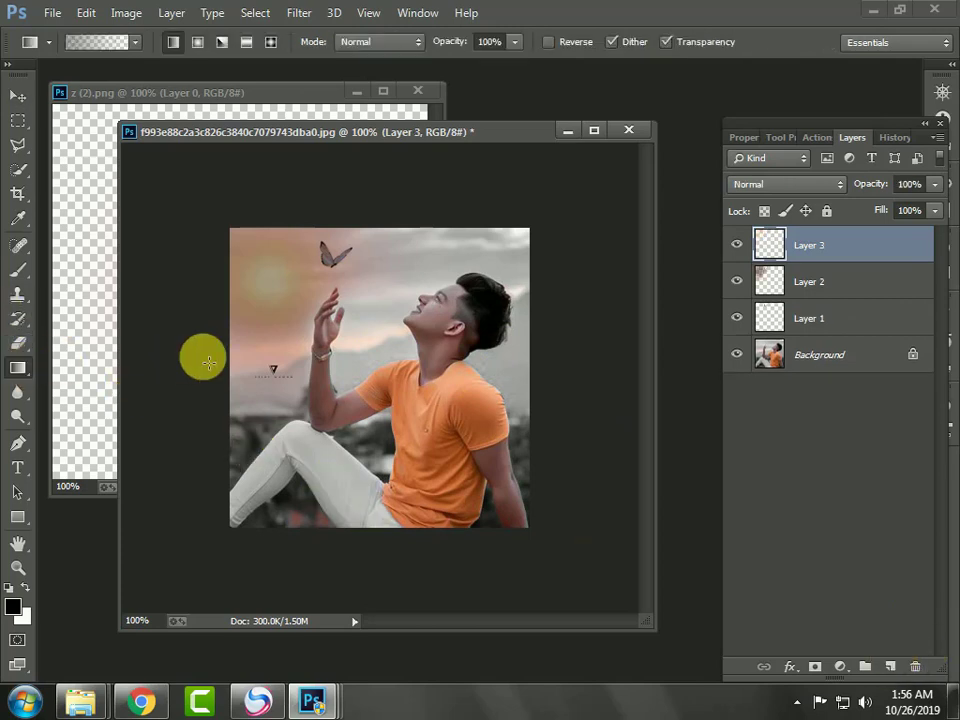
pyautogui.moveTo(203, 362); pyautogui.dragTo(330, 355)
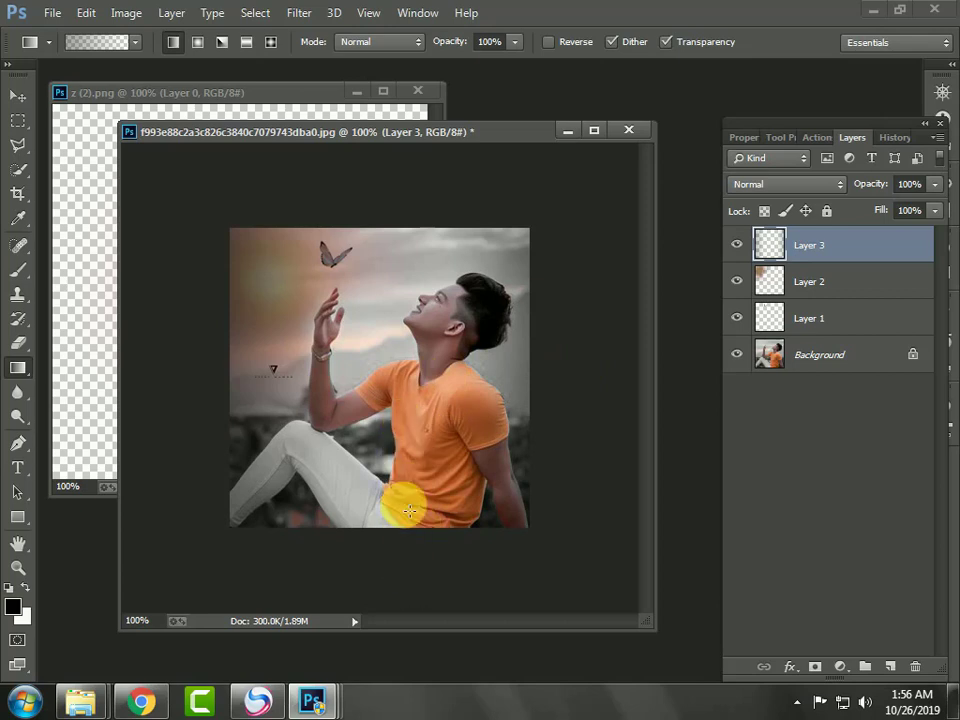
# Hide the orange glow layer, Layer 2, and check the portrait and butterfly without it
pyautogui.hotkey('ctrl', '+')
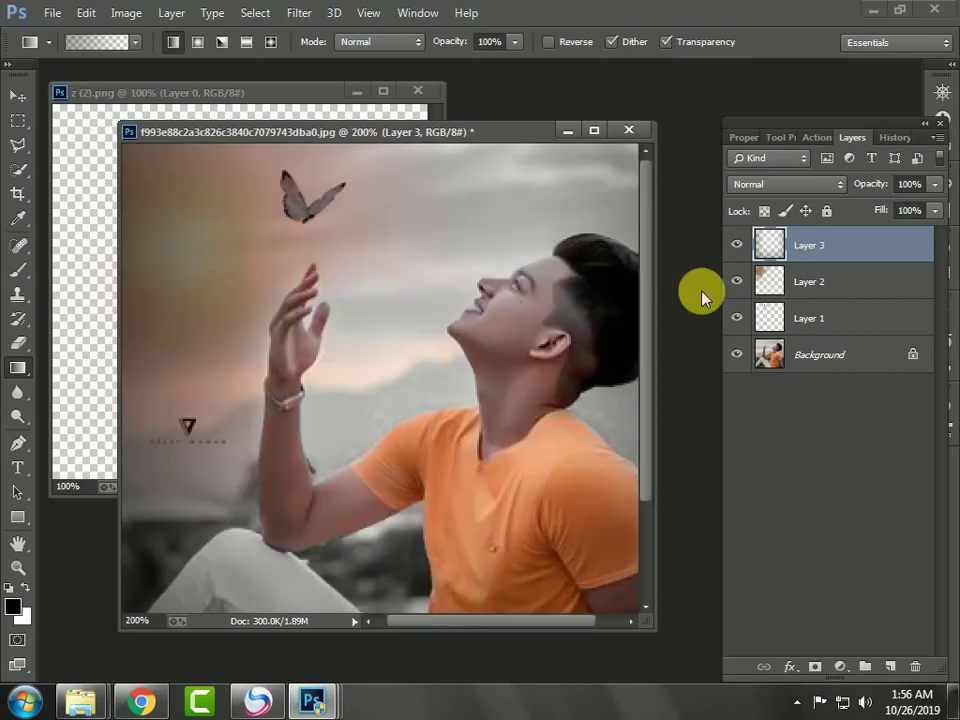
pyautogui.click(738, 283)
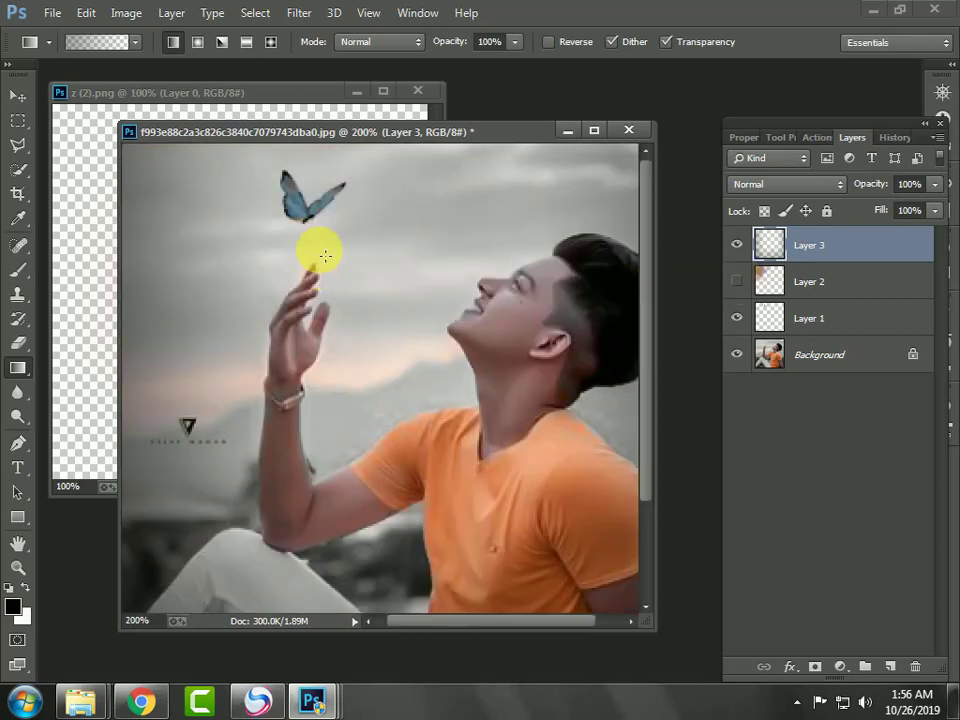
pyautogui.scroll(-2, 303, 251)
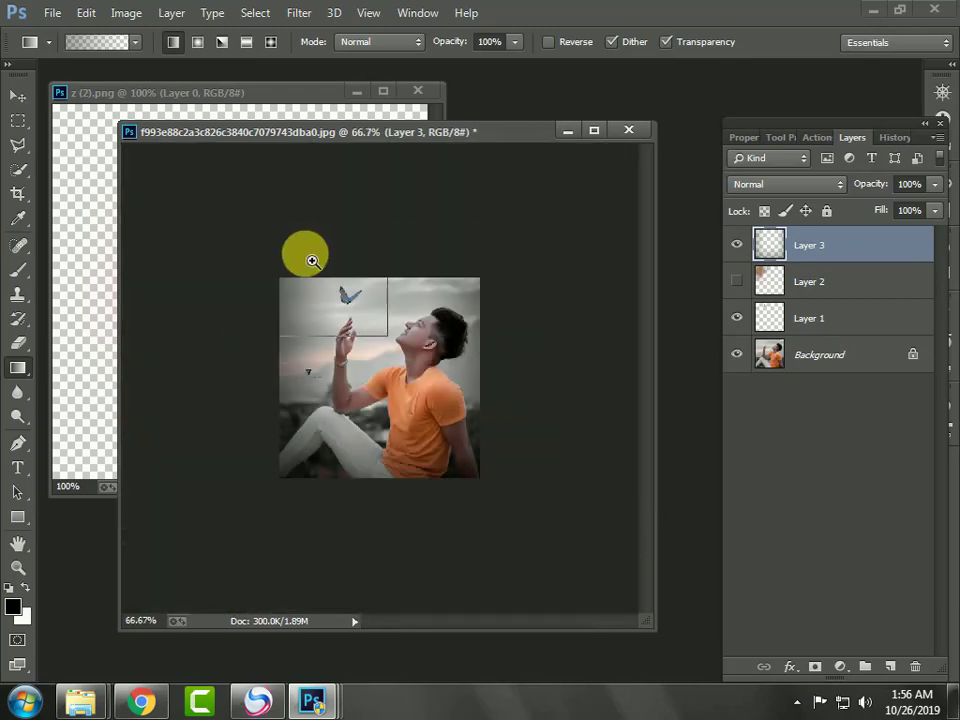